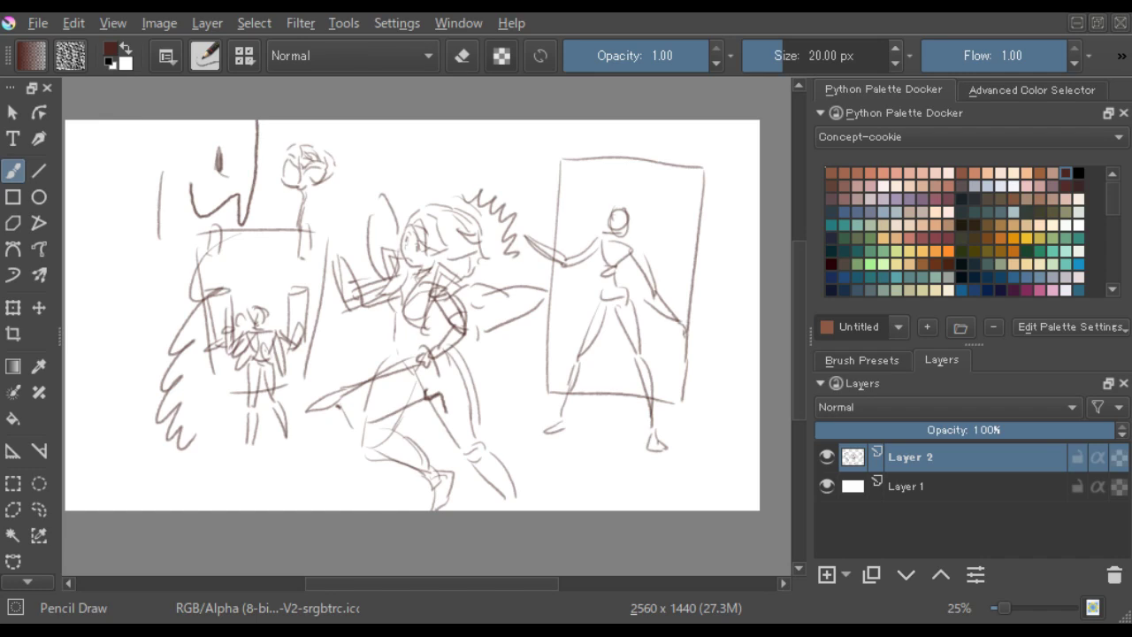
mouse_move(329, 389)
left_mouse_down()
mouse_move(328, 422)
mouse_move(346, 442)
mouse_move(375, 448)
left_mouse_up()
key("ctrl+z")
left_click_drag(344, 311, 359, 323)
mouse_move(251, 283)
left_mouse_down()
mouse_move(264, 302)
mouse_move(291, 295)
left_mouse_up()
key("ctrl+z")
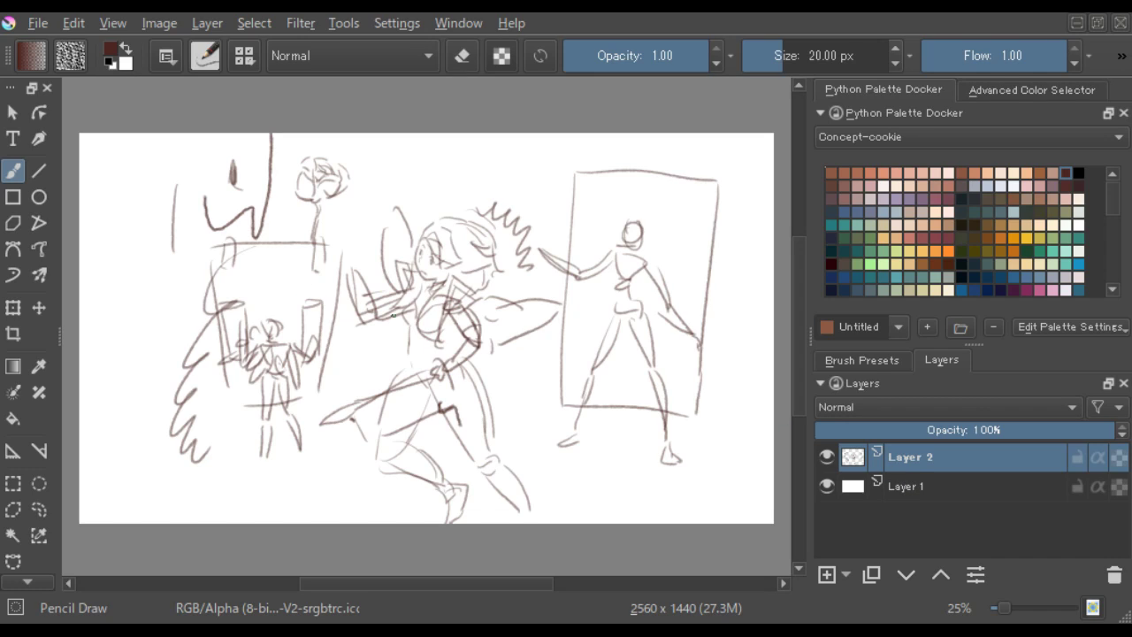
- Add a new paint layer directly above Layer 1 and hide Layer 2
left_click(935, 488)
left_click(827, 574)
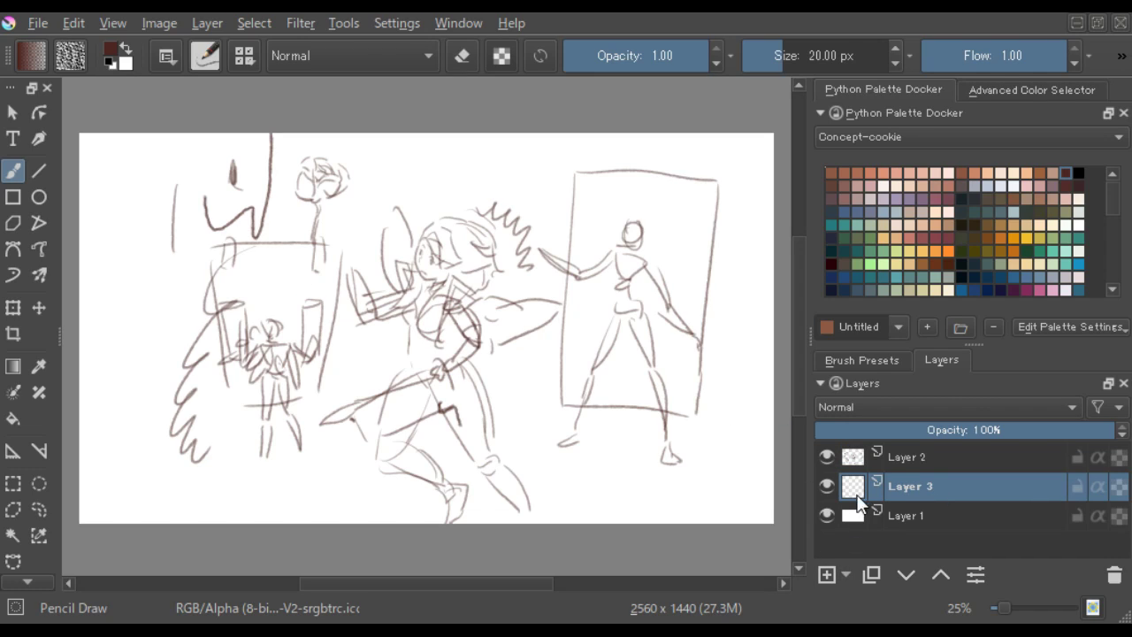
left_click(826, 456)
mouse_move(397, 266)
left_mouse_down()
mouse_move(424, 294)
mouse_move(456, 351)
left_mouse_up()
key("ctrl+z")
- Try palette colours with test strokes and choose the very dark brown directly below black as the brush colour
left_click(1027, 213)
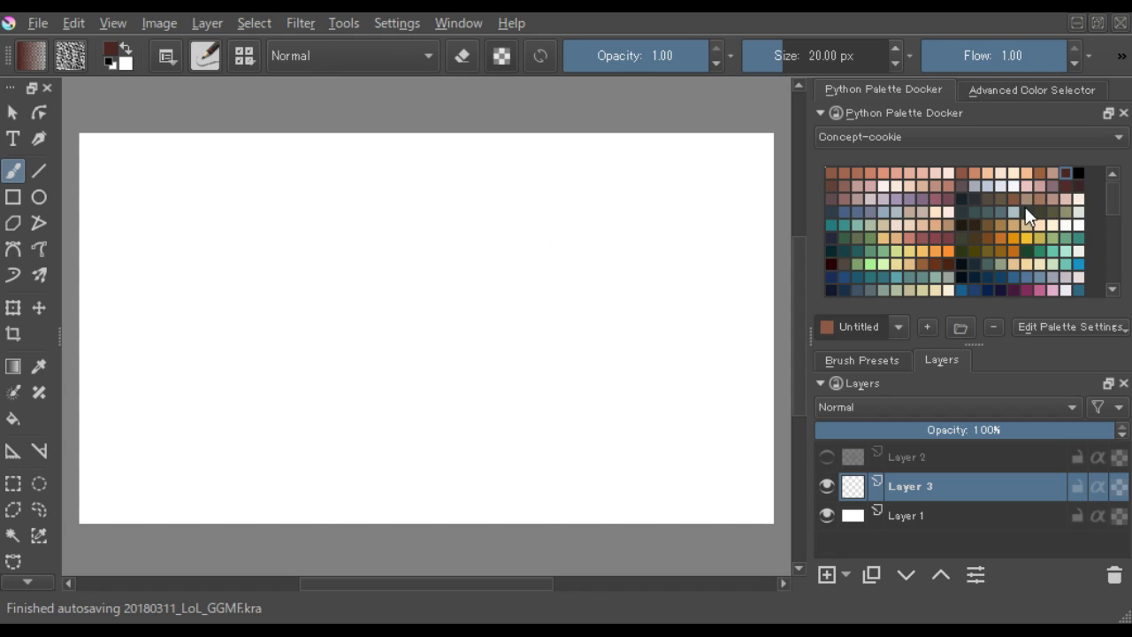
mouse_move(577, 259)
left_mouse_down()
mouse_move(597, 310)
mouse_move(604, 356)
mouse_move(630, 352)
left_mouse_up()
key("ctrl+z")
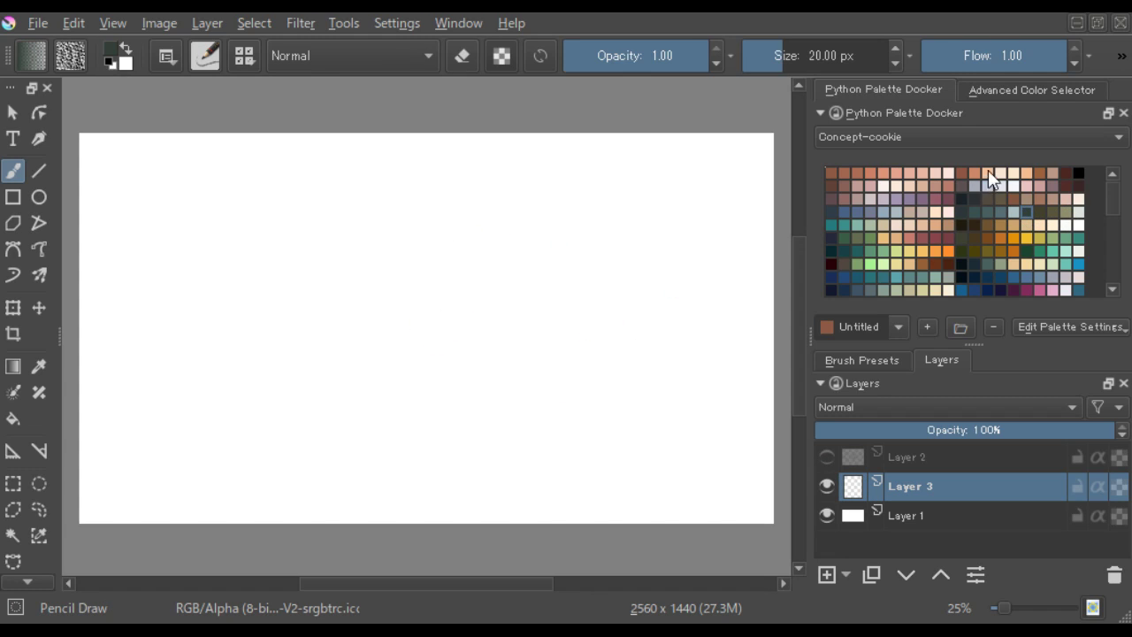
left_click(1078, 186)
mouse_move(476, 263)
left_mouse_down()
mouse_move(461, 349)
mouse_move(661, 410)
left_mouse_up()
key("ctrl+z")
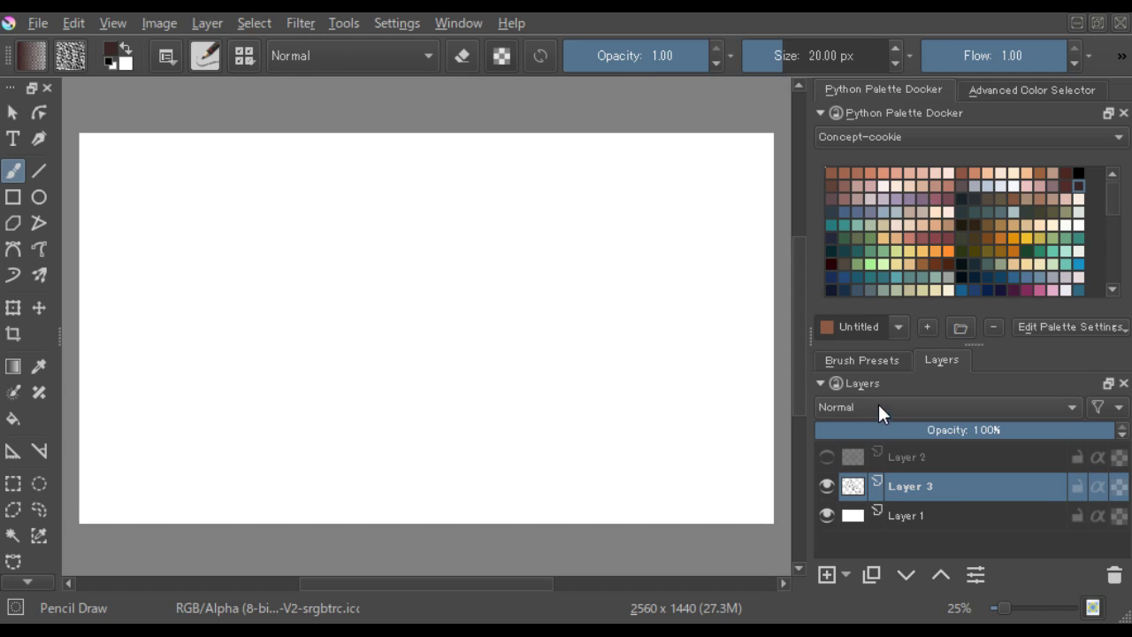
- Show the brush presets and sketch the head, torso and hips of a forward-leaning figure in the upper middle of the canvas
left_click(862, 360)
left_click_drag(1120, 469, 1119, 480)
mouse_move(480, 284)
left_mouse_down()
mouse_move(536, 354)
mouse_move(553, 247)
left_mouse_up()
key("ctrl+z")
mouse_move(453, 189)
left_mouse_down()
mouse_move(463, 230)
mouse_move(491, 208)
mouse_move(478, 231)
mouse_move(460, 200)
mouse_move(494, 188)
mouse_move(499, 211)
mouse_move(468, 211)
mouse_move(492, 195)
mouse_move(482, 236)
left_mouse_up()
key("ctrl+z")
left_click_drag(459, 185, 493, 189)
mouse_move(467, 233)
left_mouse_down()
mouse_move(477, 245)
mouse_move(406, 249)
mouse_move(424, 264)
mouse_move(456, 241)
mouse_move(448, 274)
mouse_move(484, 244)
mouse_move(500, 260)
mouse_move(469, 294)
mouse_move(436, 292)
mouse_move(451, 303)
mouse_move(422, 304)
mouse_move(445, 327)
left_mouse_up()
mouse_move(412, 303)
left_mouse_down()
mouse_move(376, 356)
mouse_move(454, 360)
left_mouse_up()
left_click_drag(424, 352, 447, 359)
mouse_move(385, 329)
left_mouse_down()
mouse_move(389, 341)
mouse_move(430, 346)
left_mouse_up()
mouse_move(445, 330)
left_mouse_down()
mouse_move(451, 359)
mouse_move(382, 405)
left_mouse_up()
mouse_move(387, 338)
left_mouse_down()
mouse_move(369, 431)
mouse_move(361, 422)
mouse_move(308, 468)
left_mouse_up()
left_click_drag(361, 439, 313, 472)
left_click_drag(448, 347, 480, 410)
key("ctrl+z")
key("ctrl+z")
key("ctrl+z")
key("ctrl+z")
key("ctrl+z")
key("ctrl+z")
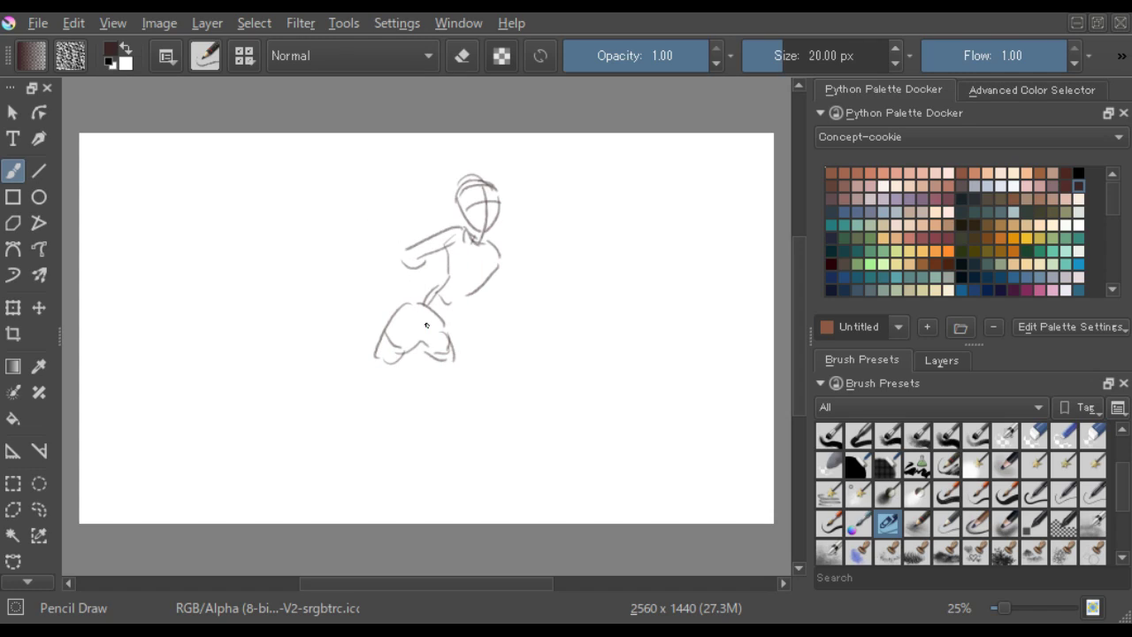
- Sketch the figure's legs and feet in a running pose, one leg stretched back and the other bent forward
mouse_move(387, 345)
left_mouse_down()
mouse_move(368, 394)
mouse_move(385, 428)
left_mouse_up()
mouse_move(400, 370)
left_mouse_down()
mouse_move(364, 427)
mouse_move(319, 460)
left_mouse_up()
left_click_drag(368, 411, 322, 464)
left_click_drag(444, 348, 486, 400)
left_click_drag(429, 378, 469, 403)
mouse_move(431, 347)
left_mouse_down()
mouse_move(472, 393)
mouse_move(402, 435)
mouse_move(414, 445)
mouse_move(393, 440)
mouse_move(423, 451)
left_mouse_up()
mouse_move(326, 463)
left_mouse_down()
mouse_move(328, 487)
mouse_move(352, 490)
left_mouse_up()
left_click_drag(415, 435, 442, 456)
- Refine the figure's chest and waist and sketch the arm hanging down toward an outstretched hand
left_click_drag(502, 252, 514, 316)
left_click_drag(494, 262, 453, 302)
mouse_move(458, 238)
left_mouse_down()
mouse_move(437, 289)
mouse_move(486, 253)
mouse_move(456, 286)
mouse_move(492, 299)
mouse_move(472, 288)
mouse_move(446, 311)
mouse_move(430, 284)
mouse_move(386, 337)
left_mouse_up()
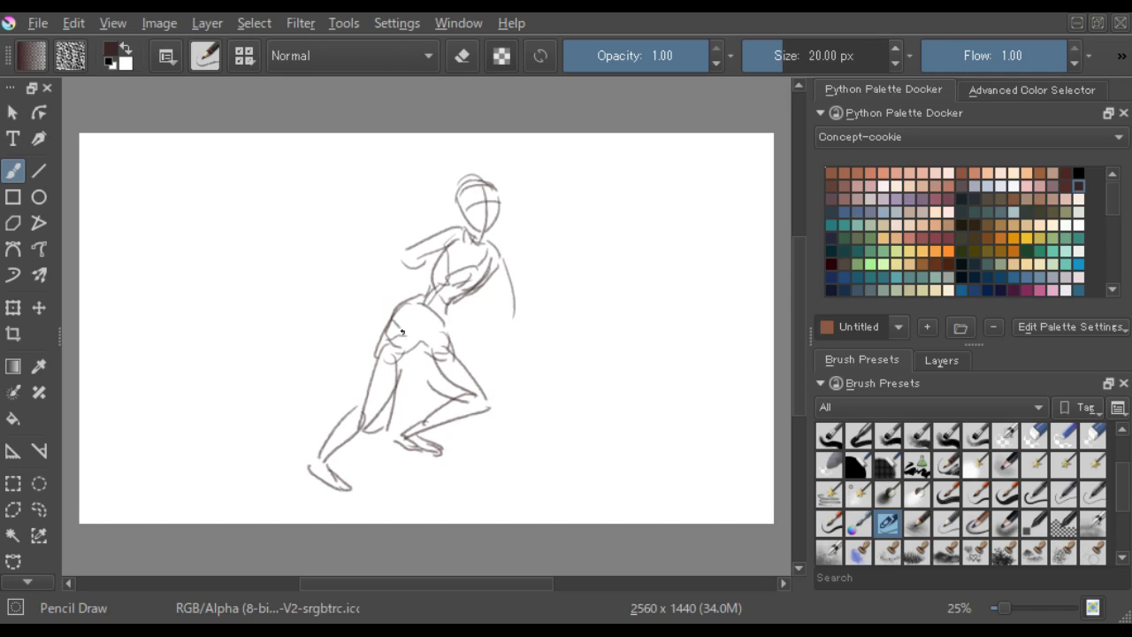
left_click_drag(492, 272, 505, 324)
mouse_move(500, 266)
left_mouse_down()
mouse_move(512, 328)
mouse_move(549, 359)
left_mouse_up()
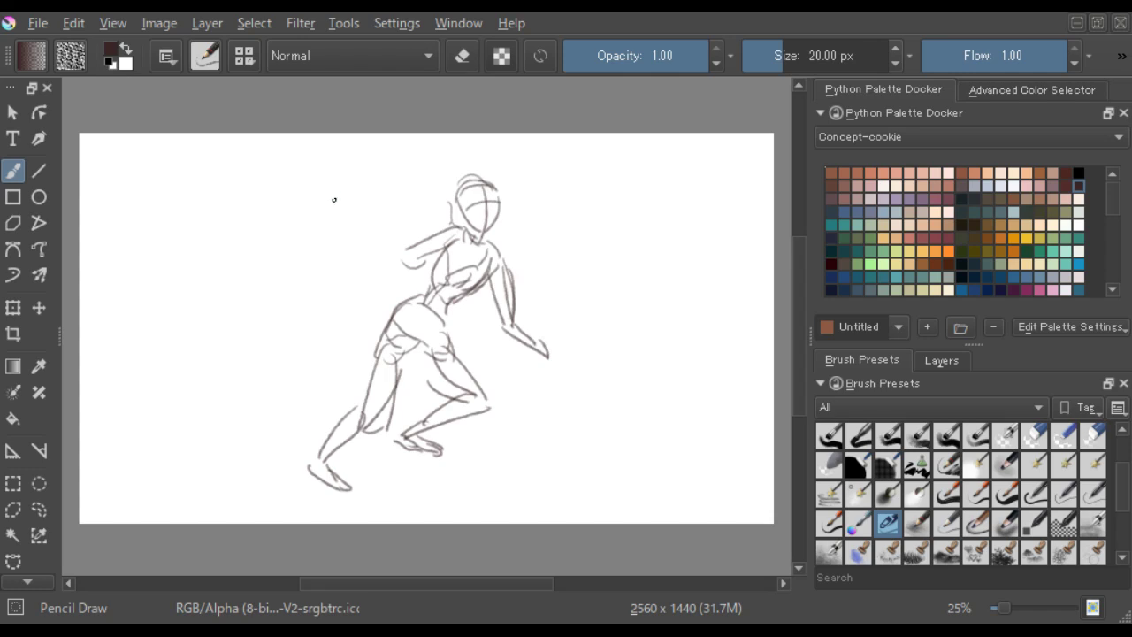
- Draw a tall rectangular frame in the empty area beside the running figure
left_click_drag(128, 173, 131, 364)
mouse_move(133, 161)
left_mouse_down()
mouse_move(165, 159)
mouse_move(246, 153)
left_mouse_up()
left_click_drag(256, 154, 261, 415)
left_click_drag(122, 355, 128, 432)
left_click_drag(139, 428, 252, 415)
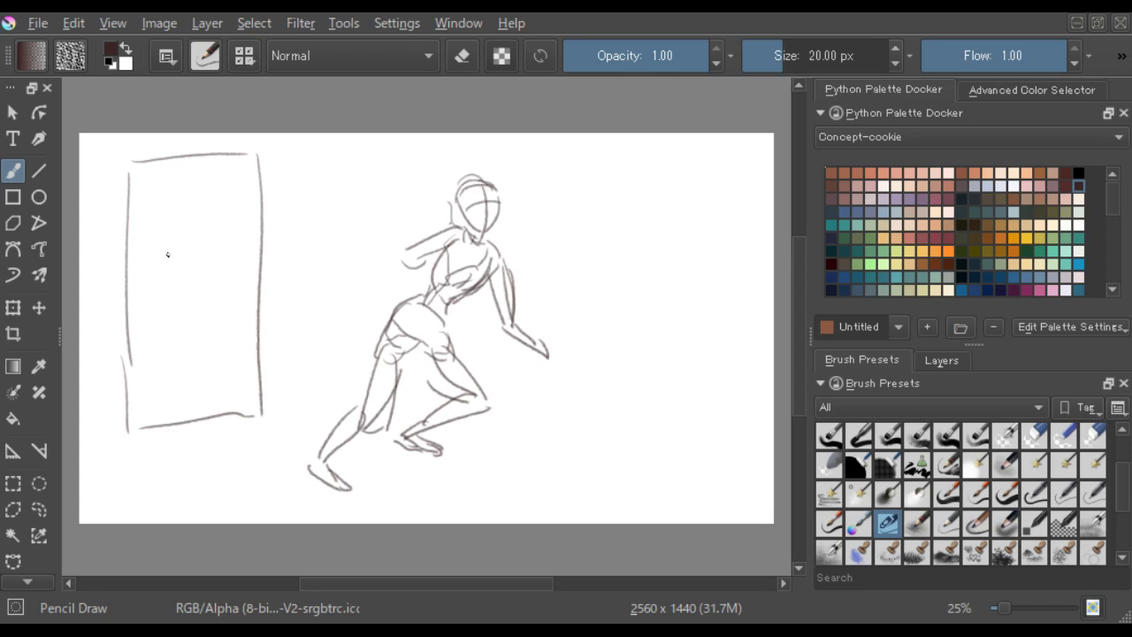
- Sketch a small figure with both arms raised overhead inside the rectangular frame
mouse_move(184, 209)
left_mouse_down()
mouse_move(198, 194)
mouse_move(197, 221)
left_mouse_up()
left_click_drag(205, 180, 204, 215)
left_click_drag(209, 169, 212, 219)
left_click_drag(176, 174, 177, 213)
mouse_move(170, 175)
left_mouse_down()
mouse_move(171, 230)
mouse_move(183, 207)
mouse_move(192, 227)
mouse_move(207, 217)
mouse_move(186, 238)
mouse_move(209, 241)
mouse_move(194, 237)
mouse_move(205, 292)
left_mouse_up()
mouse_move(212, 218)
left_mouse_down()
mouse_move(207, 237)
mouse_move(179, 237)
mouse_move(169, 175)
mouse_move(173, 237)
mouse_move(185, 249)
left_mouse_up()
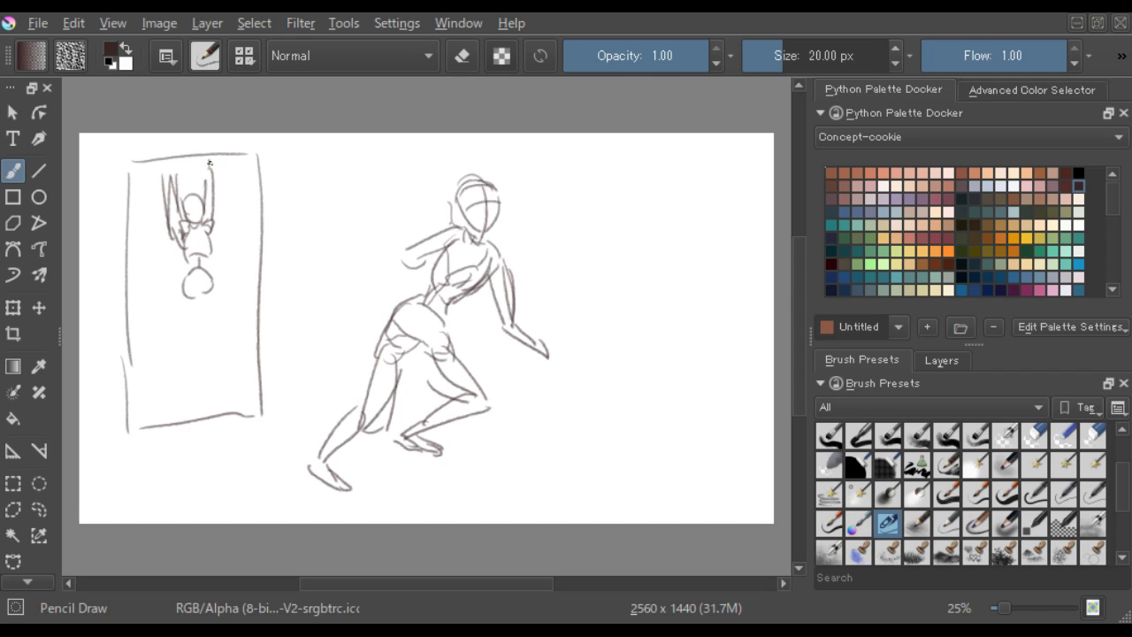
- Zoom in to 100% on the blank canvas area beside the figure's hand and test a pencil stroke
left_click_drag(486, 303, 378, 285)
key("ctrl+plus")
key("ctrl+plus")
key("ctrl+plus")
key("ctrl+plus")
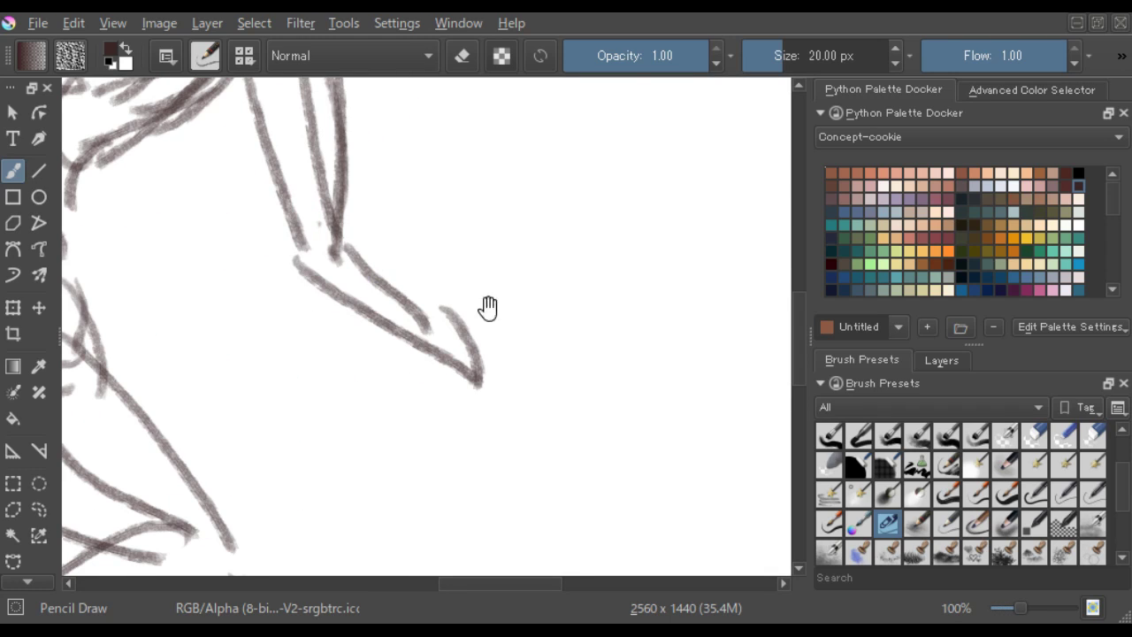
mouse_move(475, 291)
left_mouse_down()
mouse_move(451, 316)
mouse_move(283, 273)
left_mouse_up()
mouse_move(453, 228)
left_mouse_down()
mouse_move(467, 328)
mouse_move(552, 314)
left_mouse_up()
key("ctrl+z")
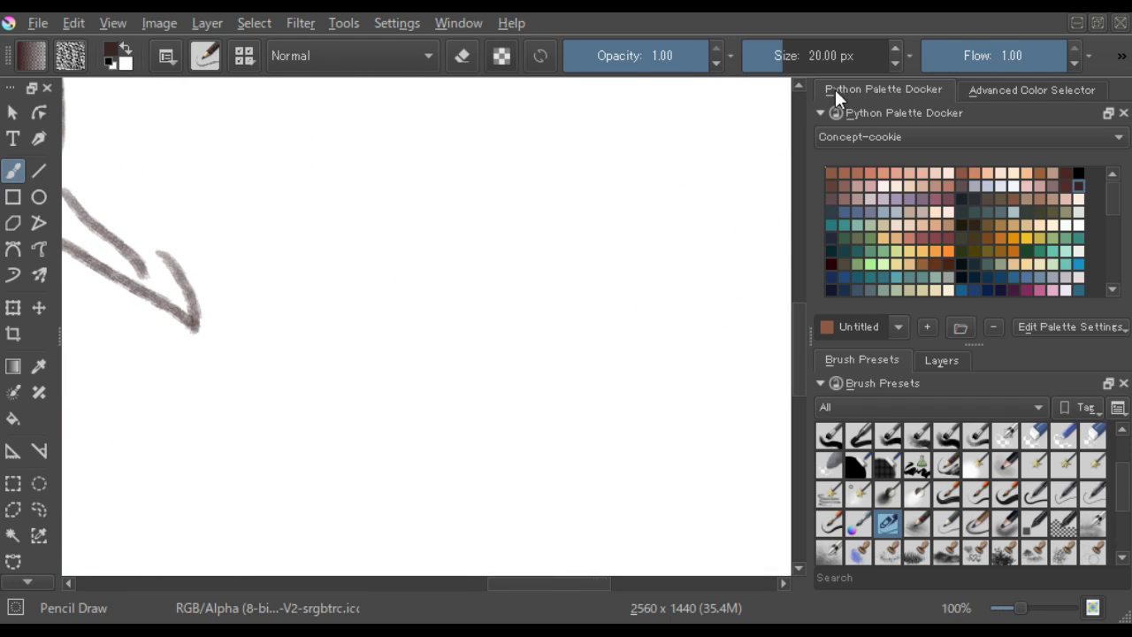
left_click(985, 56)
right_click(982, 54)
type("1")
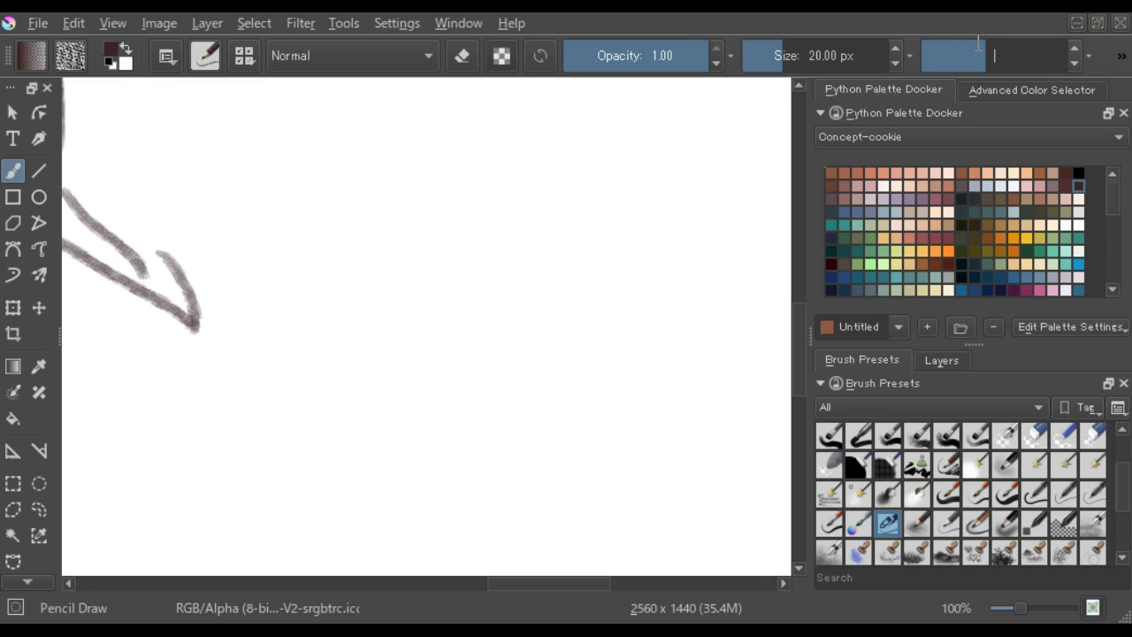
key("Return")
mouse_move(535, 232)
left_mouse_down()
mouse_move(588, 253)
mouse_move(587, 290)
mouse_move(610, 341)
left_mouse_up()
key("ctrl+z")
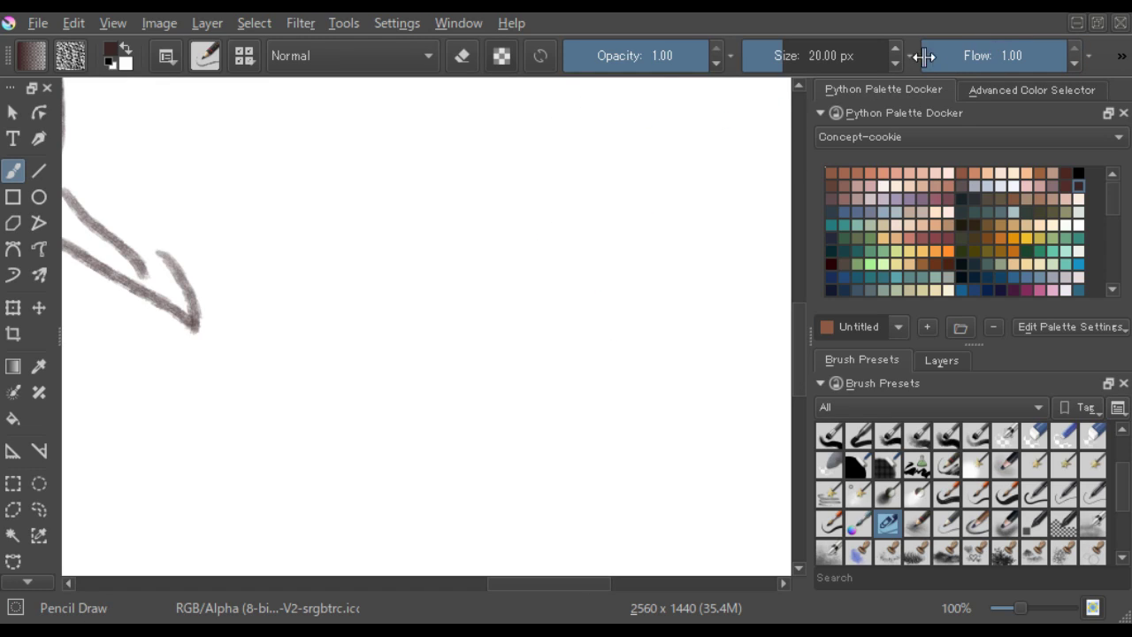
- Set the brush size to 5 px and test it with a trial stroke
left_click(849, 55)
double_click(849, 55)
type("5")
key("Return")
mouse_move(550, 181)
left_mouse_down()
mouse_move(505, 222)
mouse_move(536, 392)
mouse_move(619, 318)
left_mouse_up()
key("ctrl+z")
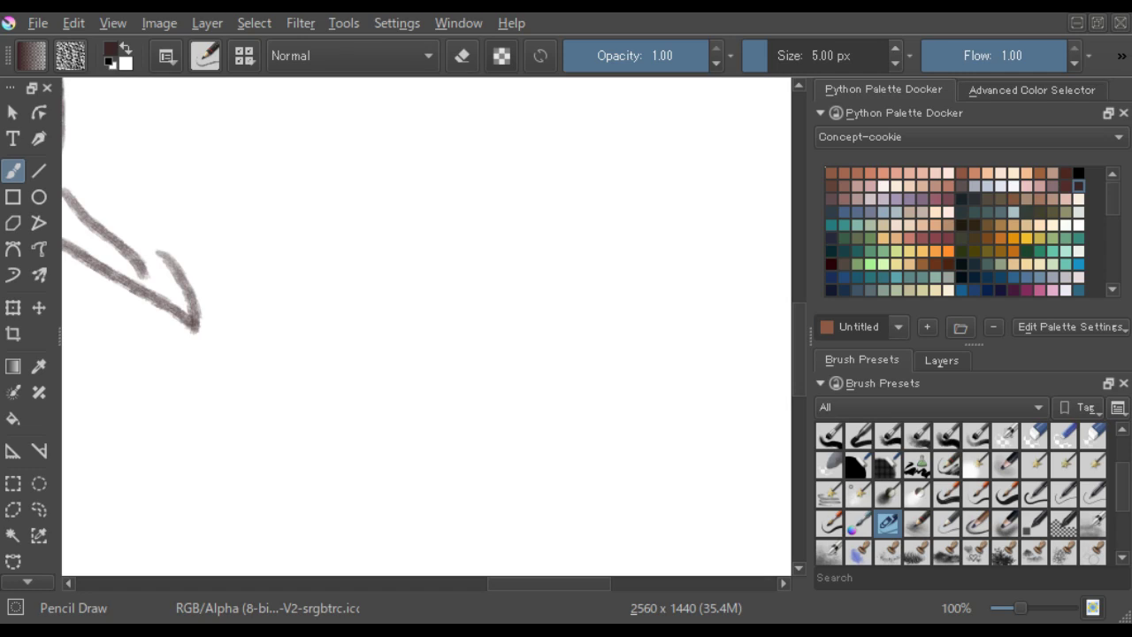
mouse_move(376, 416)
left_mouse_down()
mouse_move(387, 433)
mouse_move(419, 421)
left_mouse_up()
key("ctrl+z")
mouse_move(425, 262)
left_mouse_down()
mouse_move(419, 314)
mouse_move(461, 326)
left_mouse_up()
key("ctrl+z")
- Sketch a small cartoon face with large eyes and jagged bangs in the blank area
left_click_drag(456, 260, 464, 299)
left_click_drag(460, 260, 506, 269)
left_click(467, 293)
left_click_drag(464, 297, 501, 298)
left_click_drag(449, 238, 442, 274)
mouse_move(460, 252)
left_mouse_down()
mouse_move(442, 278)
mouse_move(488, 265)
mouse_move(520, 276)
mouse_move(489, 246)
mouse_move(490, 264)
left_mouse_up()
key("ctrl+z")
key("ctrl+z")
mouse_move(499, 244)
left_mouse_down()
mouse_move(520, 294)
mouse_move(533, 256)
left_mouse_up()
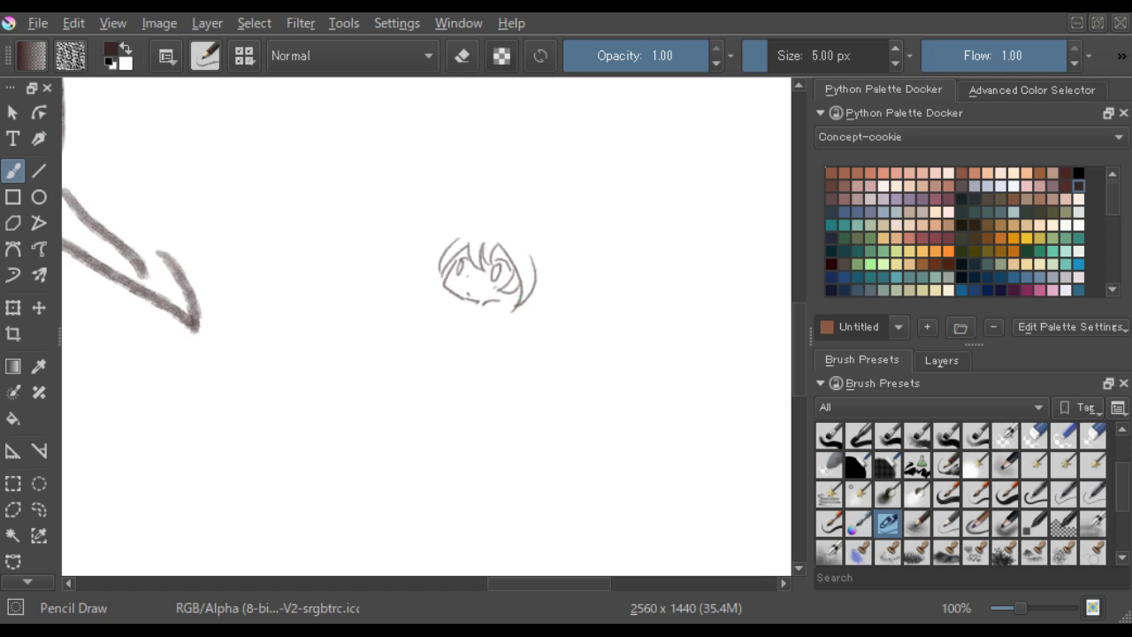
- Redraw the outer hair of the small face with loose strands on both sides of the head
key("ctrl+z")
key("ctrl+z")
mouse_move(500, 244)
left_mouse_down()
mouse_move(529, 246)
mouse_move(513, 246)
mouse_move(518, 283)
mouse_move(499, 295)
left_mouse_up()
mouse_move(526, 270)
left_mouse_down()
mouse_move(495, 318)
mouse_move(511, 304)
mouse_move(517, 318)
left_mouse_up()
mouse_move(453, 235)
left_mouse_down()
mouse_move(413, 262)
mouse_move(439, 257)
mouse_move(448, 296)
left_mouse_up()
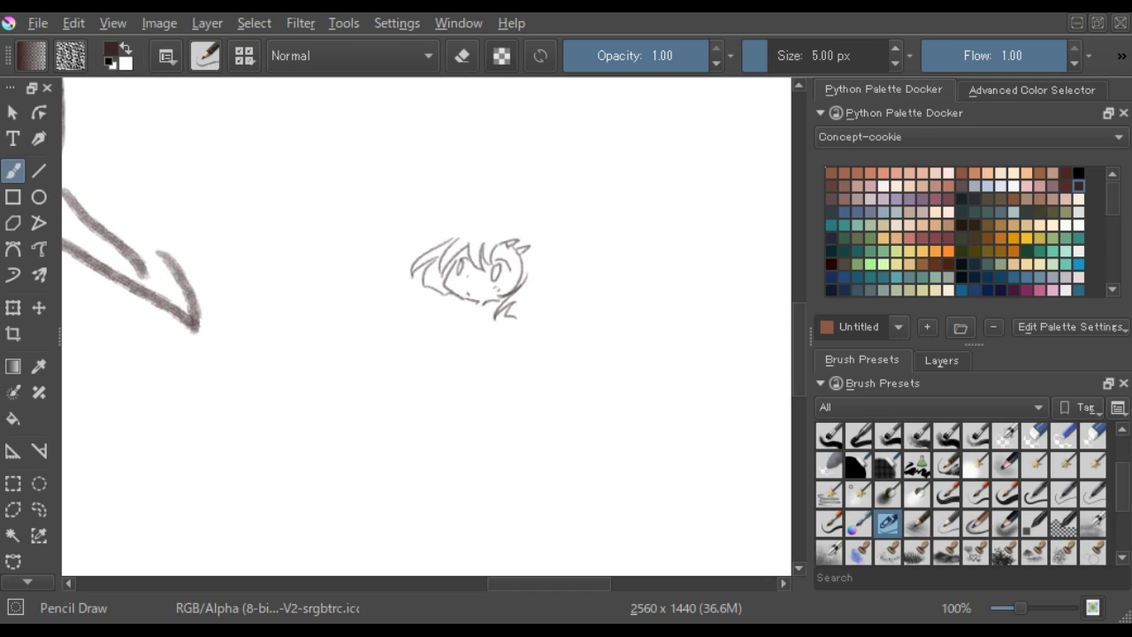
- Clear everything drawn on the active layer
left_click_drag(516, 378, 564, 414)
key("ctrl+z")
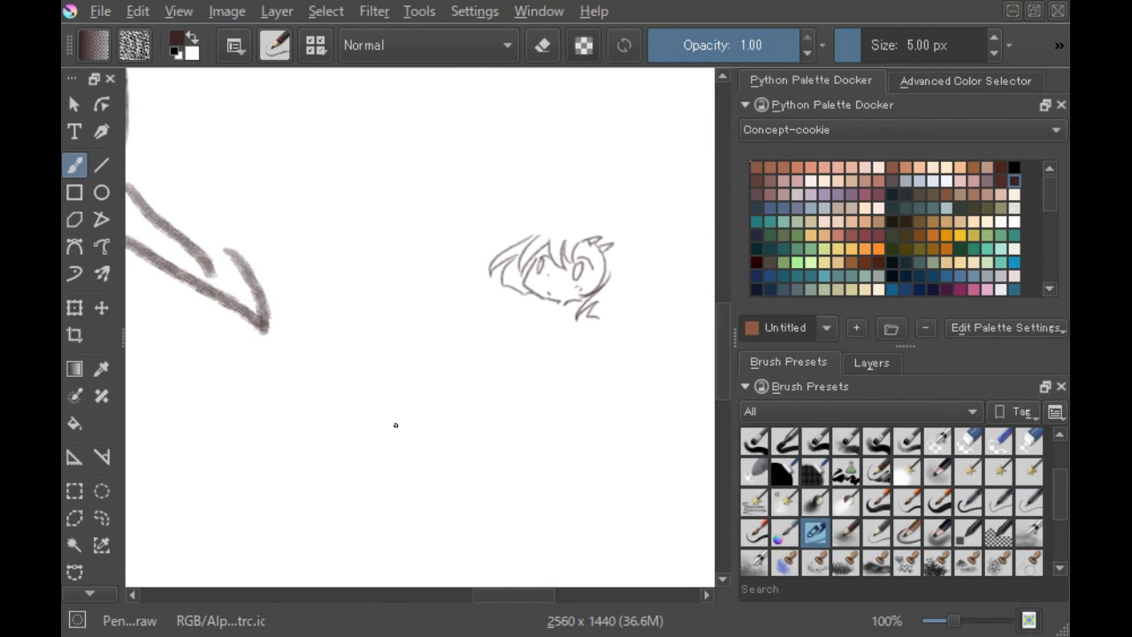
left_click_drag(395, 425, 477, 433)
key("ctrl+z")
mouse_move(513, 189)
left_mouse_down()
mouse_move(409, 231)
mouse_move(427, 238)
left_mouse_up()
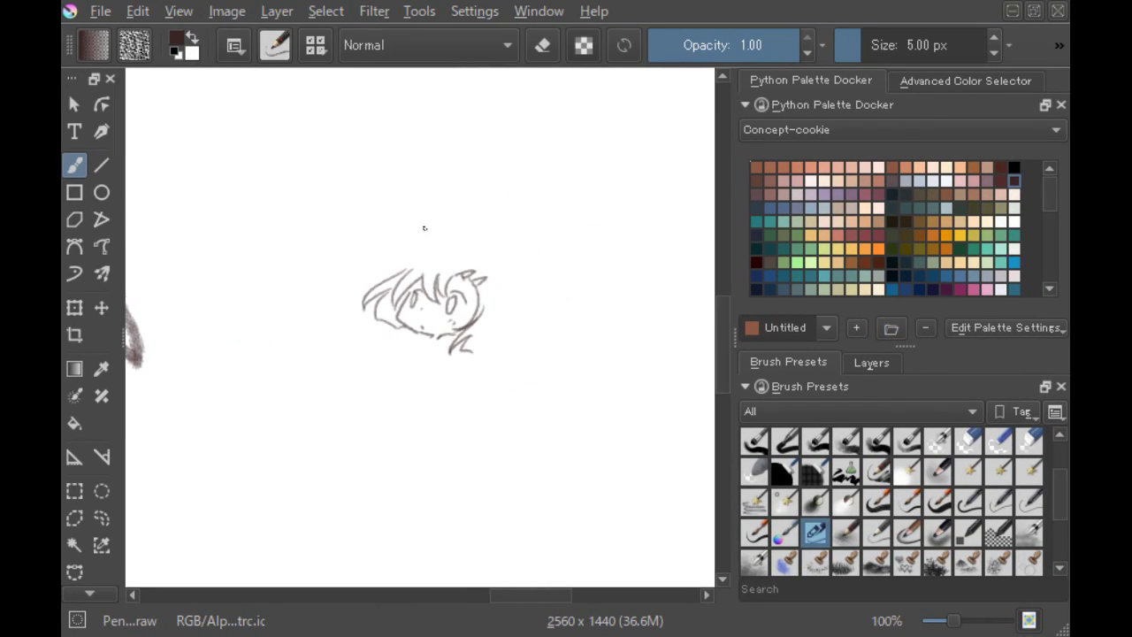
key("Delete")
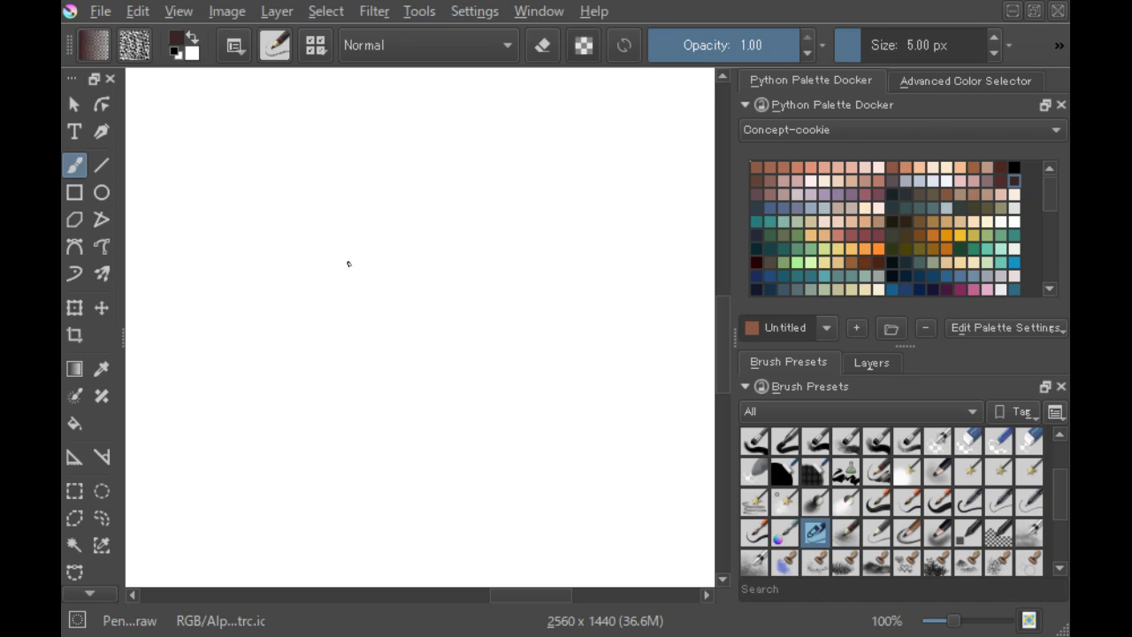
- Sketch a tiny cartoon face with two filled oval eyes, an open mouth and a rounded jaw, redoing strokes as needed
mouse_move(358, 250)
left_mouse_down()
mouse_move(380, 303)
mouse_move(378, 268)
mouse_move(414, 285)
mouse_move(413, 271)
mouse_move(376, 275)
left_mouse_up()
key("ctrl+z")
key("ctrl+z")
key("ctrl+z")
left_click(390, 292)
key("ctrl+z")
mouse_move(390, 288)
left_mouse_down()
mouse_move(392, 301)
mouse_move(412, 273)
mouse_move(394, 295)
mouse_move(424, 285)
left_mouse_up()
key("ctrl+z")
key("ctrl+z")
key("ctrl+z")
key("ctrl+z")
key("ctrl+z")
key("ctrl+z")
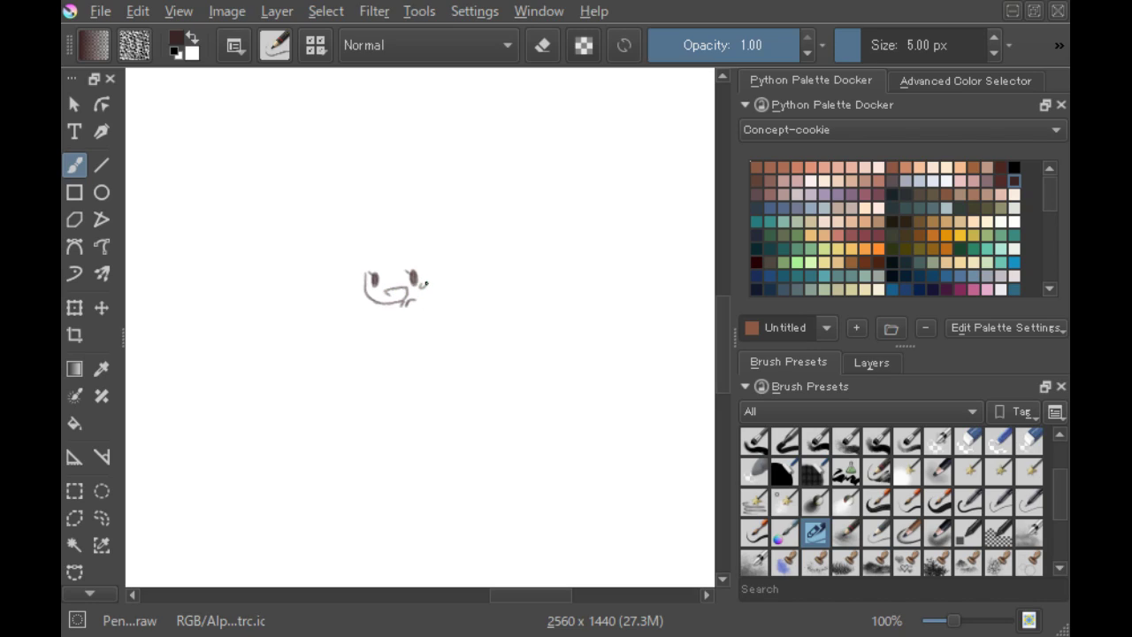
key("ctrl+z")
- Draw a hat brim of two curling tentacles over the face, with two round eyes and a small circular mouth above it
mouse_move(419, 282)
left_mouse_down()
mouse_move(361, 288)
mouse_move(371, 264)
mouse_move(403, 263)
mouse_move(468, 298)
mouse_move(523, 276)
left_mouse_up()
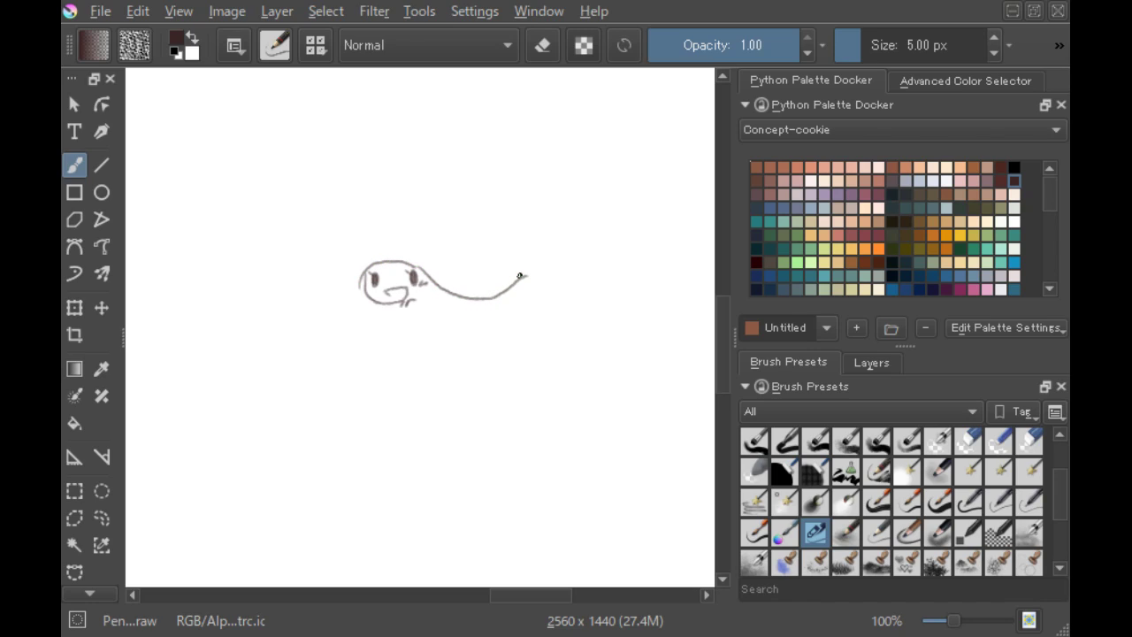
mouse_move(358, 282)
left_mouse_down()
mouse_move(302, 301)
mouse_move(299, 281)
mouse_move(327, 288)
mouse_move(345, 276)
left_mouse_up()
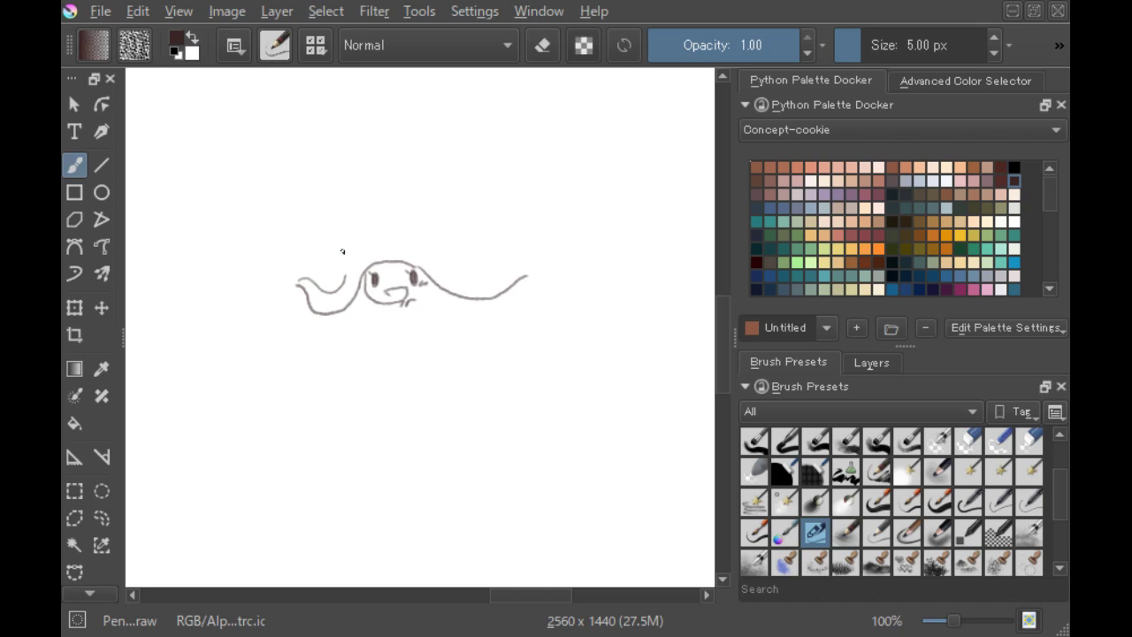
mouse_move(398, 229)
left_mouse_down()
mouse_move(422, 224)
mouse_move(357, 248)
mouse_move(354, 230)
mouse_move(385, 241)
mouse_move(387, 230)
mouse_move(378, 237)
left_mouse_up()
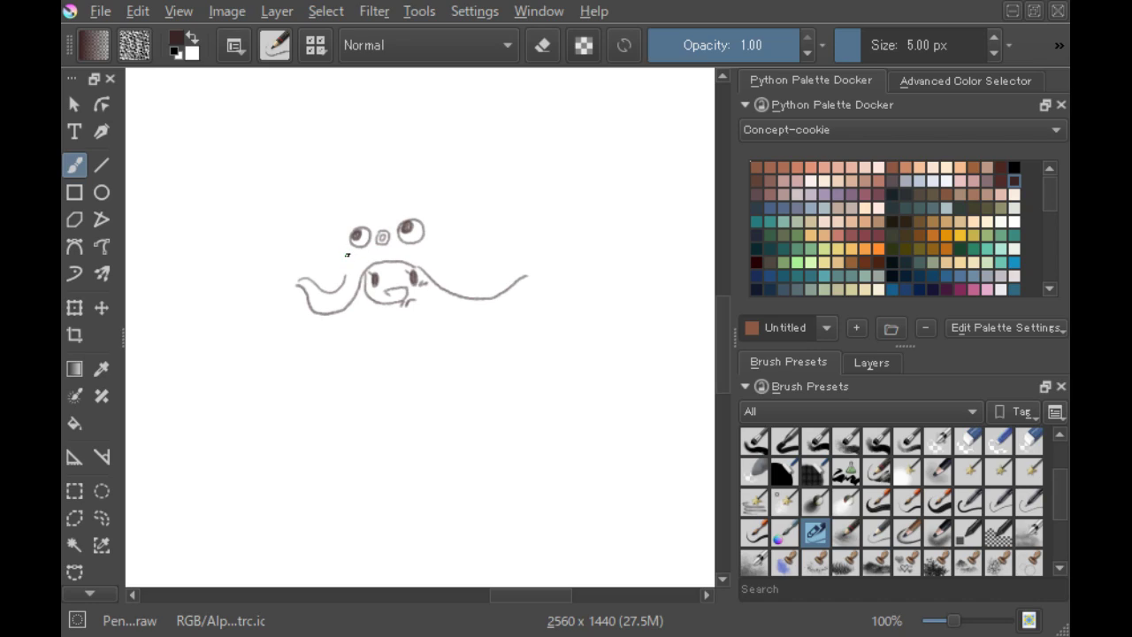
mouse_move(347, 276)
left_mouse_down()
mouse_move(374, 245)
mouse_move(393, 243)
mouse_move(381, 245)
mouse_move(425, 249)
mouse_move(482, 285)
mouse_move(507, 281)
mouse_move(525, 258)
mouse_move(536, 263)
mouse_move(524, 278)
mouse_move(539, 263)
mouse_move(506, 267)
left_mouse_up()
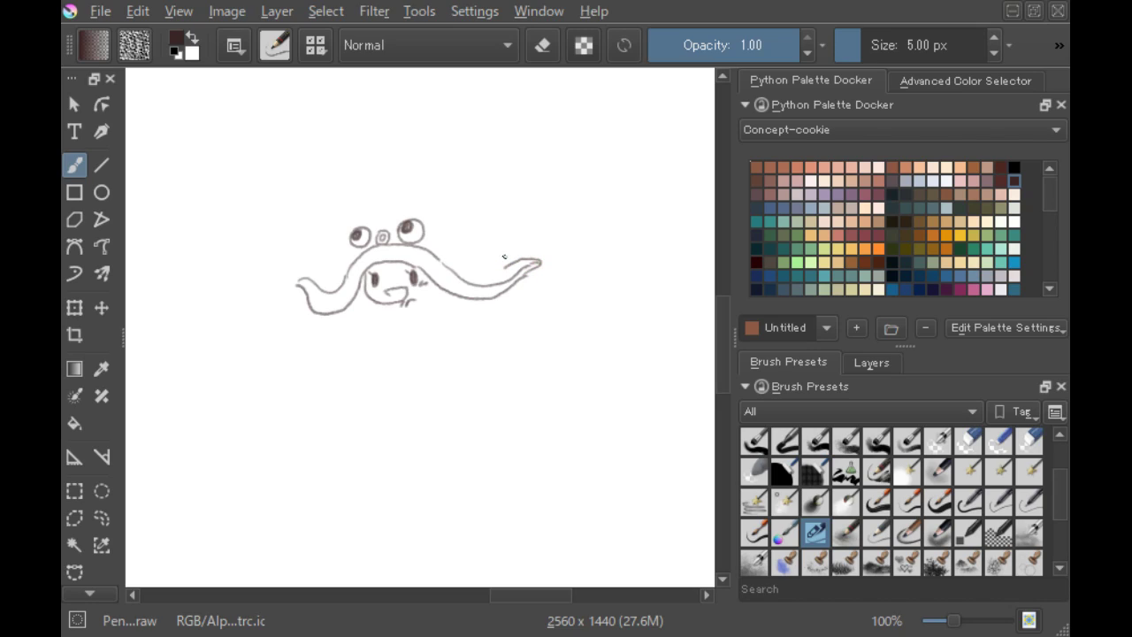
mouse_move(297, 284)
left_mouse_down()
mouse_move(345, 270)
mouse_move(329, 257)
mouse_move(344, 204)
left_mouse_up()
key("ctrl+z")
key("ctrl+z")
key("ctrl+z")
key("ctrl+z")
- Draw the hat's tall crown rising from the brim and curving over to a pointed tip
mouse_move(345, 280)
left_mouse_down()
mouse_move(332, 239)
mouse_move(354, 203)
left_mouse_up()
key("ctrl+z")
mouse_move(350, 275)
left_mouse_down()
mouse_move(338, 210)
mouse_move(389, 154)
mouse_move(429, 139)
mouse_move(457, 144)
mouse_move(487, 190)
left_mouse_up()
key("ctrl+z")
mouse_move(347, 266)
left_mouse_down()
mouse_move(337, 237)
mouse_move(345, 188)
mouse_move(385, 150)
left_mouse_up()
key("ctrl+z")
mouse_move(351, 267)
left_mouse_down()
mouse_move(347, 223)
mouse_move(390, 165)
mouse_move(456, 143)
mouse_move(505, 185)
mouse_move(501, 205)
mouse_move(471, 203)
mouse_move(461, 170)
mouse_move(443, 179)
left_mouse_up()
key("ctrl+z")
key("ctrl+z")
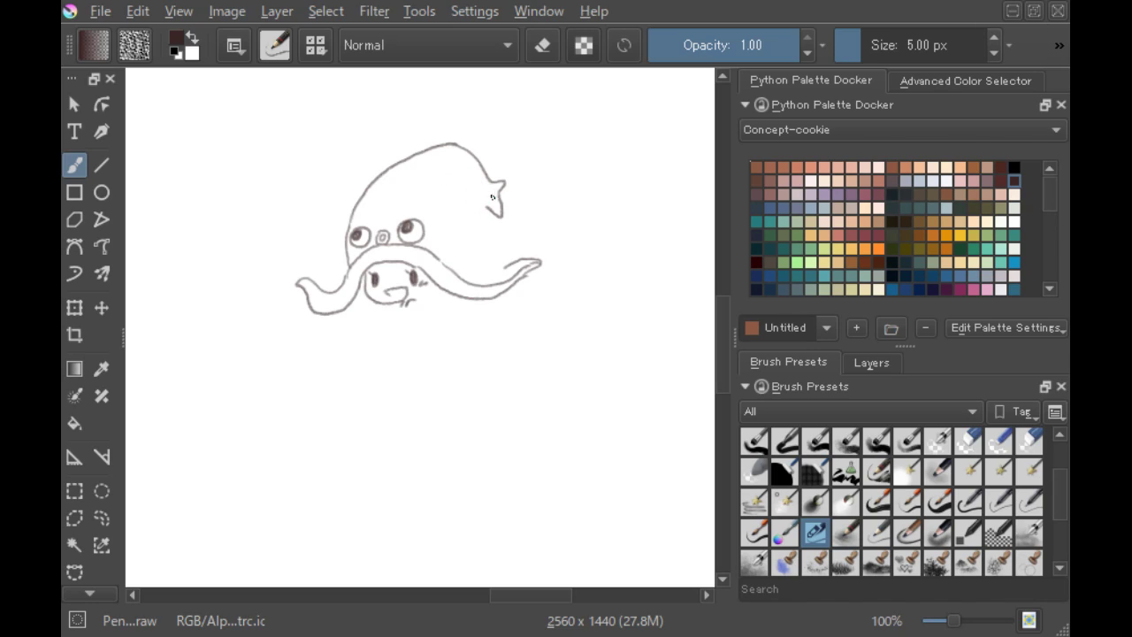
- Finish the star-shaped hat tip and draw the crown's inner curve down to the brim, joining the adjacent tentacle's upper edge
key("ctrl+z")
mouse_move(439, 161)
left_mouse_down()
mouse_move(475, 174)
mouse_move(472, 202)
mouse_move(495, 197)
mouse_move(476, 188)
mouse_move(502, 209)
left_mouse_up()
key("ctrl+z")
key("ctrl+z")
mouse_move(446, 165)
left_mouse_down()
mouse_move(464, 248)
mouse_move(455, 251)
mouse_move(433, 186)
mouse_move(455, 230)
mouse_move(448, 260)
mouse_move(486, 273)
mouse_move(503, 263)
mouse_move(463, 267)
mouse_move(481, 278)
mouse_move(507, 266)
mouse_move(475, 275)
mouse_move(462, 265)
mouse_move(493, 271)
mouse_move(505, 258)
mouse_move(470, 266)
left_mouse_up()
key("ctrl+z")
key("ctrl+z")
key("ctrl+z")
key("ctrl+z")
key("ctrl+z")
key("ctrl+z")
key("ctrl+z")
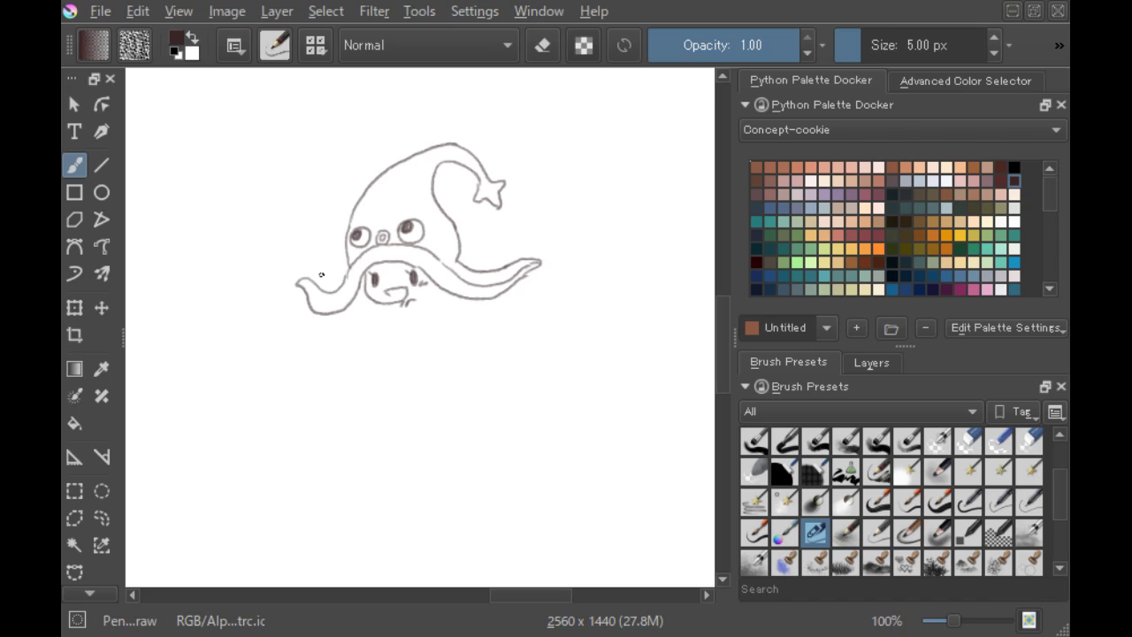
- Add an inner contour line following the hat's brim along both tentacles
mouse_move(313, 309)
left_mouse_down()
mouse_move(343, 293)
mouse_move(356, 265)
mouse_move(338, 304)
mouse_move(377, 254)
mouse_move(446, 260)
left_mouse_up()
key("ctrl+z")
key("ctrl+z")
key("ctrl+z")
key("ctrl+z")
key("ctrl+z")
left_click_drag(376, 253, 456, 267)
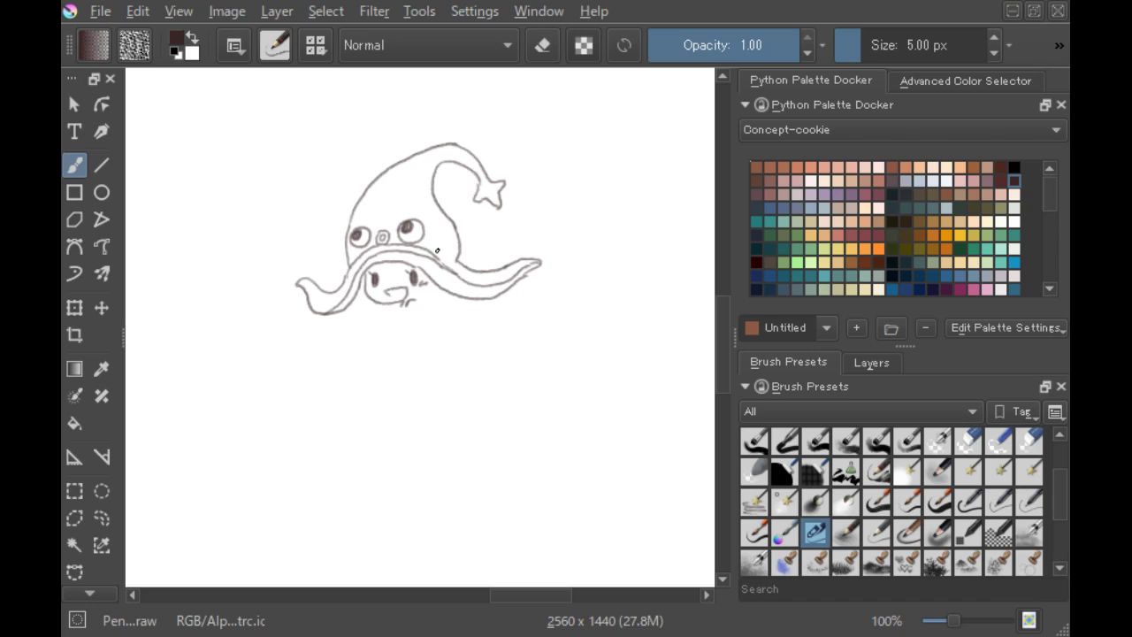
key("e")
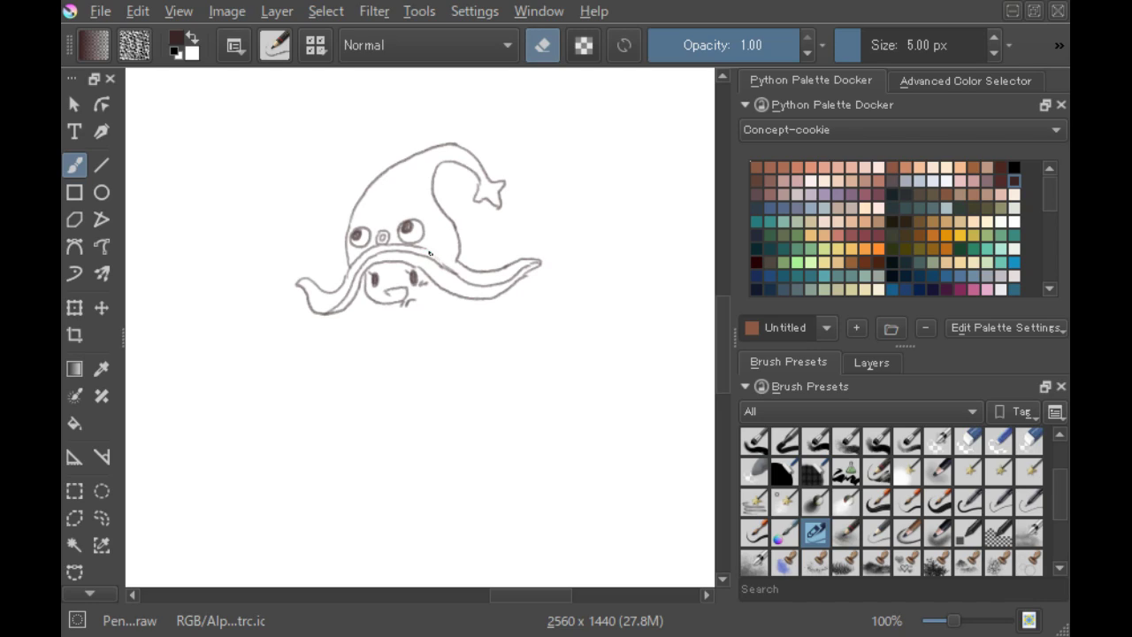
- Draw bangs and short side hair around the face beneath the hat
key("e")
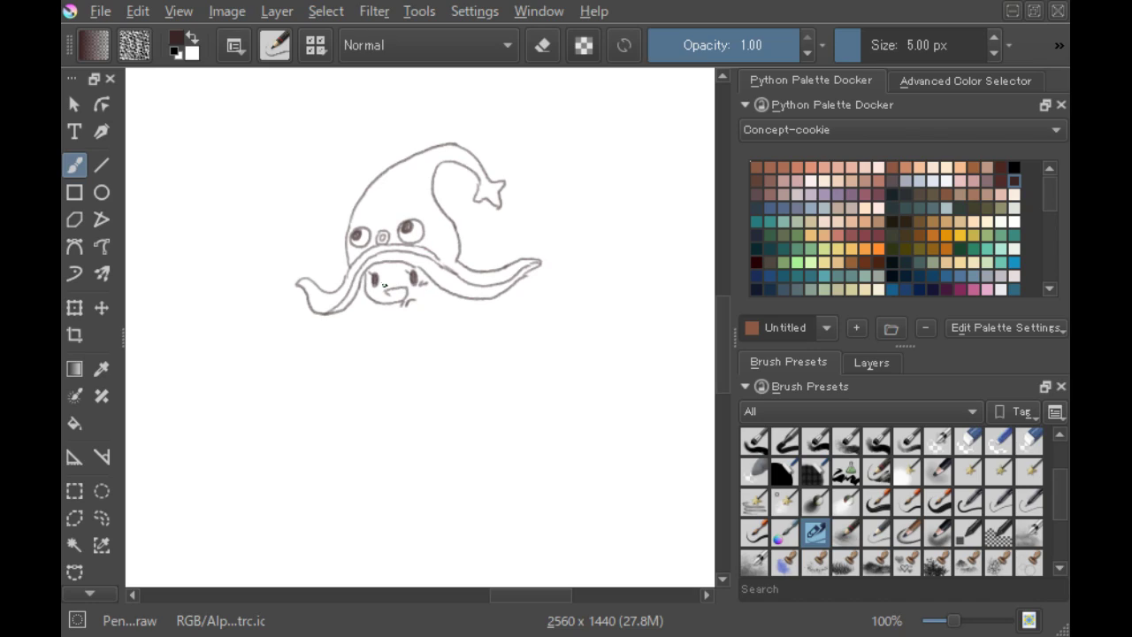
mouse_move(376, 270)
left_mouse_down()
mouse_move(431, 294)
mouse_move(429, 280)
mouse_move(414, 302)
mouse_move(446, 294)
left_mouse_up()
mouse_move(357, 290)
left_mouse_down()
mouse_move(362, 306)
mouse_move(382, 306)
left_mouse_up()
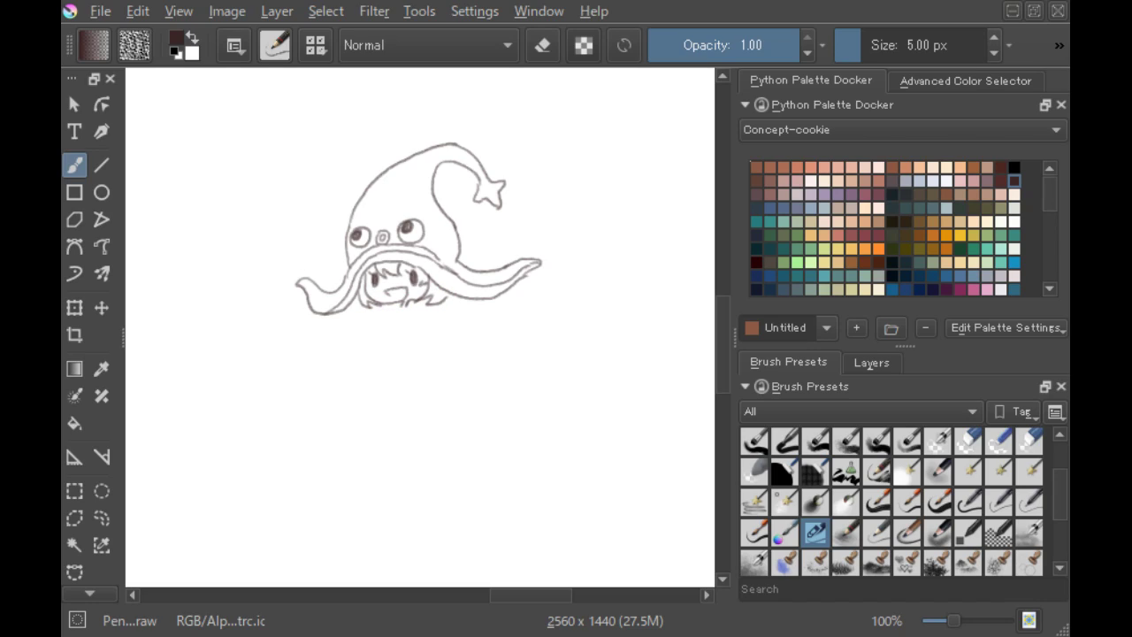
- Draw a small round fish creature with eyes, a forehead spike and tiny feet beside the hat
mouse_move(228, 236)
left_mouse_down()
mouse_move(248, 219)
mouse_move(274, 237)
mouse_move(221, 242)
mouse_move(260, 234)
mouse_move(250, 217)
mouse_move(280, 251)
mouse_move(274, 261)
mouse_move(230, 262)
mouse_move(245, 272)
mouse_move(270, 240)
mouse_move(275, 251)
mouse_move(267, 240)
mouse_move(276, 246)
left_mouse_up()
key("ctrl+z")
key("ctrl+z")
left_click_drag(241, 259, 235, 254)
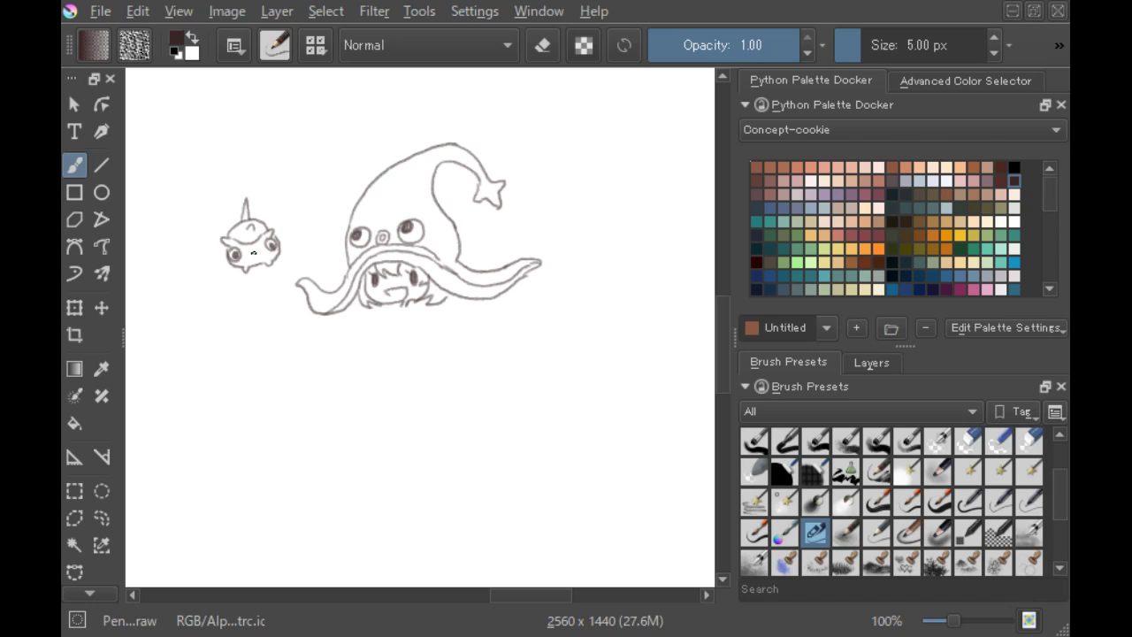
- Add the fish creature's mouth, rounded side fins and extra spikes on its head
left_click_drag(258, 254, 255, 258)
key("ctrl+z")
left_click_drag(249, 257, 256, 256)
mouse_move(237, 224)
left_mouse_down()
mouse_move(222, 235)
mouse_move(297, 250)
mouse_move(282, 241)
mouse_move(204, 249)
mouse_move(221, 265)
left_mouse_up()
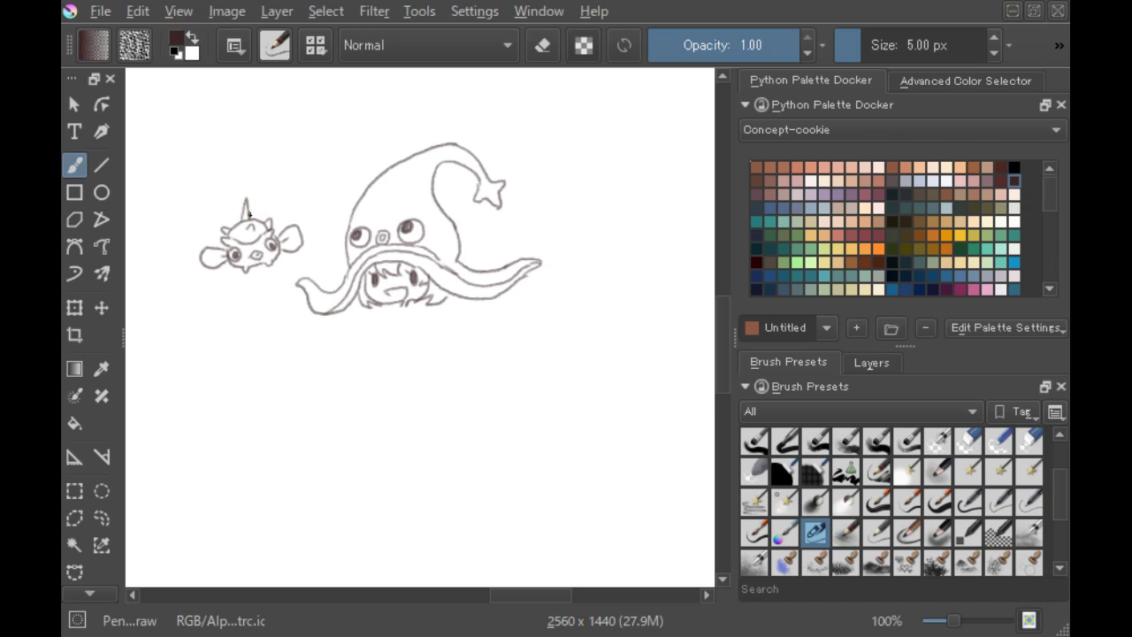
left_click_drag(259, 214, 228, 226)
- Draw the girl's upper body with a collar, puffed sleeves and an arm gripping a slanted staff handle
mouse_move(406, 304)
left_mouse_down()
mouse_move(390, 329)
mouse_move(408, 327)
mouse_move(413, 302)
mouse_move(438, 308)
mouse_move(420, 328)
mouse_move(412, 315)
left_mouse_up()
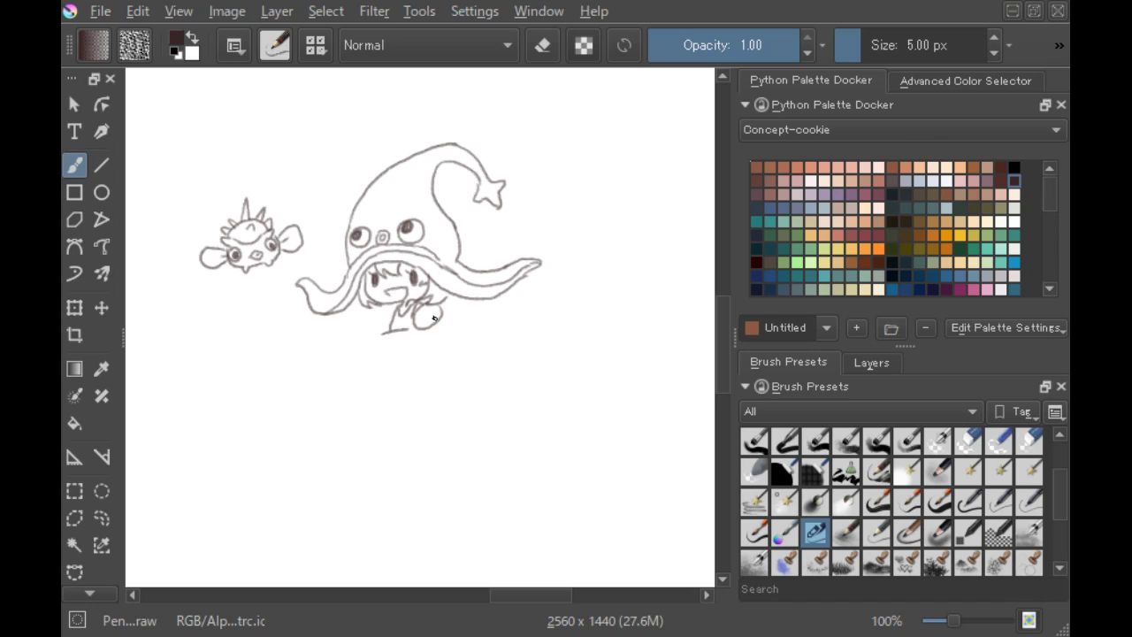
mouse_move(435, 319)
left_mouse_down()
mouse_move(372, 313)
mouse_move(379, 330)
left_mouse_up()
left_click_drag(400, 306, 390, 312)
mouse_move(445, 326)
left_mouse_down()
mouse_move(435, 325)
mouse_move(450, 325)
mouse_move(440, 337)
mouse_move(462, 348)
mouse_move(460, 337)
mouse_move(412, 373)
left_mouse_up()
key("ctrl+z")
key("ctrl+z")
key("ctrl+z")
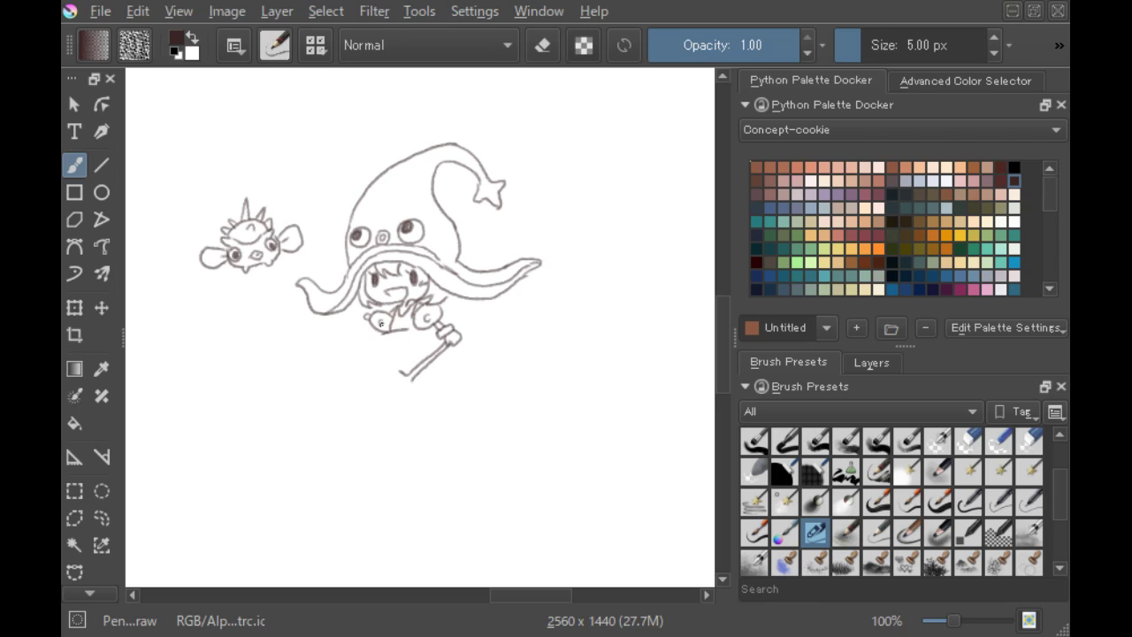
- Draw the staff's curled heart-shaped ring with a fan-like scallop shell at its lower end
mouse_move(403, 376)
left_mouse_down()
mouse_move(410, 402)
mouse_move(383, 406)
mouse_move(406, 389)
mouse_move(385, 400)
mouse_move(396, 370)
mouse_move(382, 374)
mouse_move(376, 395)
mouse_move(404, 392)
mouse_move(382, 403)
mouse_move(383, 383)
mouse_move(386, 408)
mouse_move(368, 400)
mouse_move(380, 411)
mouse_move(345, 401)
mouse_move(344, 424)
mouse_move(369, 442)
mouse_move(382, 418)
mouse_move(373, 435)
mouse_move(354, 421)
mouse_move(367, 402)
mouse_move(370, 436)
left_mouse_up()
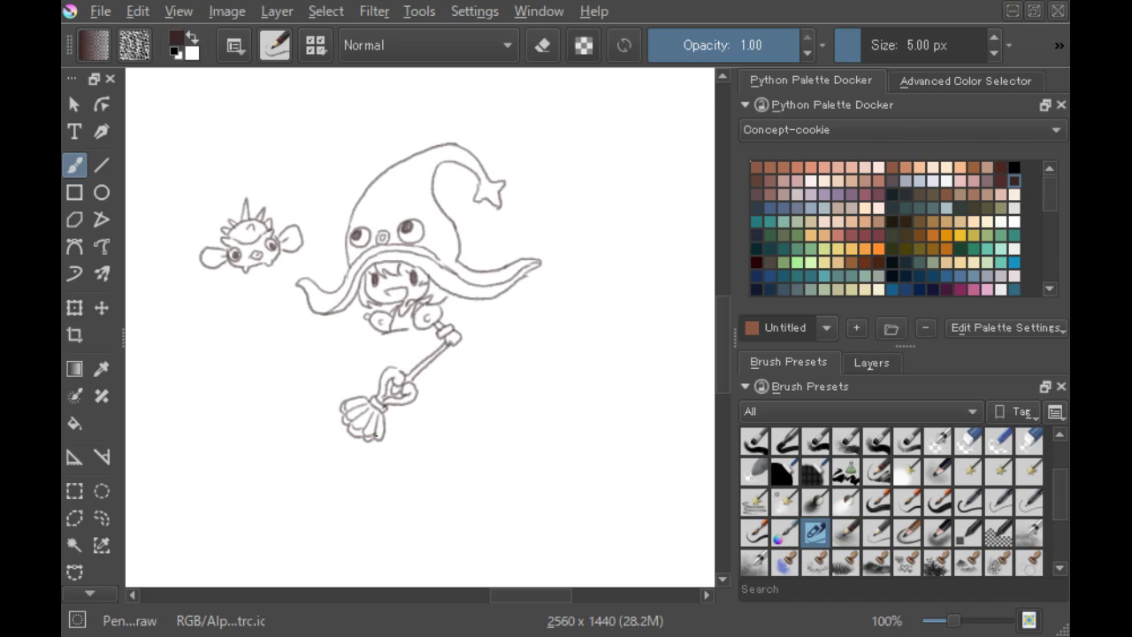
key("ctrl+z")
left_click_drag(364, 432, 383, 434)
- Draw a wide puffed skirt beneath the girl's upper body, behind the staff hand
mouse_move(404, 329)
left_mouse_down()
mouse_move(367, 337)
mouse_move(371, 354)
mouse_move(362, 351)
mouse_move(380, 365)
mouse_move(426, 355)
mouse_move(383, 359)
mouse_move(440, 340)
left_mouse_up()
key("ctrl+z")
key("ctrl+z")
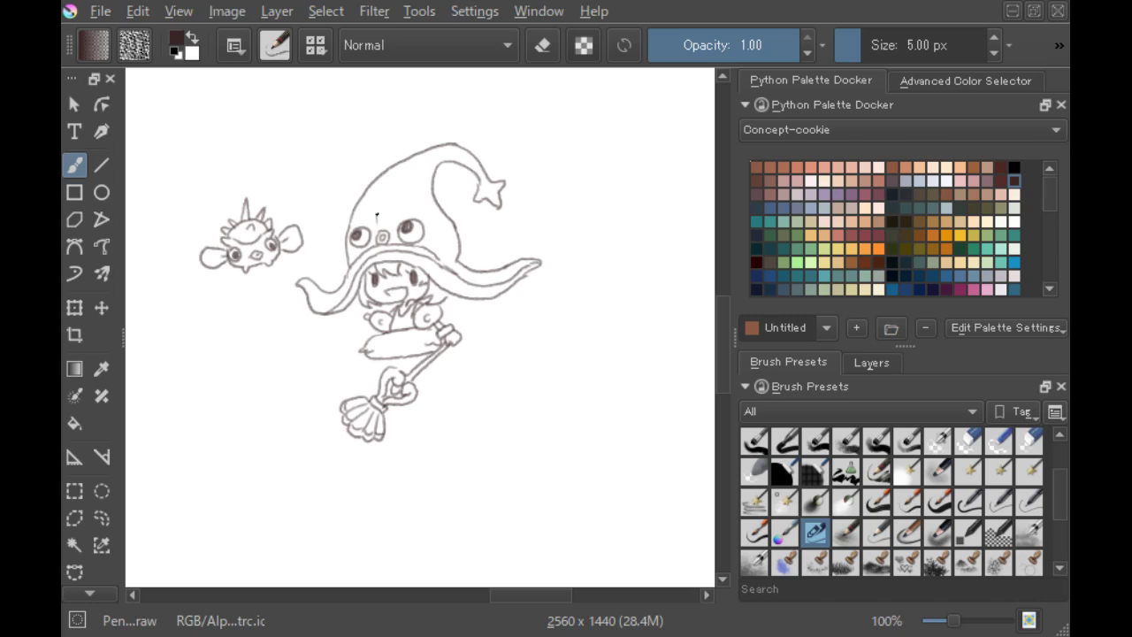
- Add a center seam, a dripping wavy edge and a row of round spots to the hat's crown
mouse_move(436, 149)
left_mouse_down()
mouse_move(385, 179)
mouse_move(377, 220)
left_mouse_up()
mouse_move(380, 181)
left_mouse_down()
mouse_move(430, 212)
mouse_move(439, 202)
left_mouse_up()
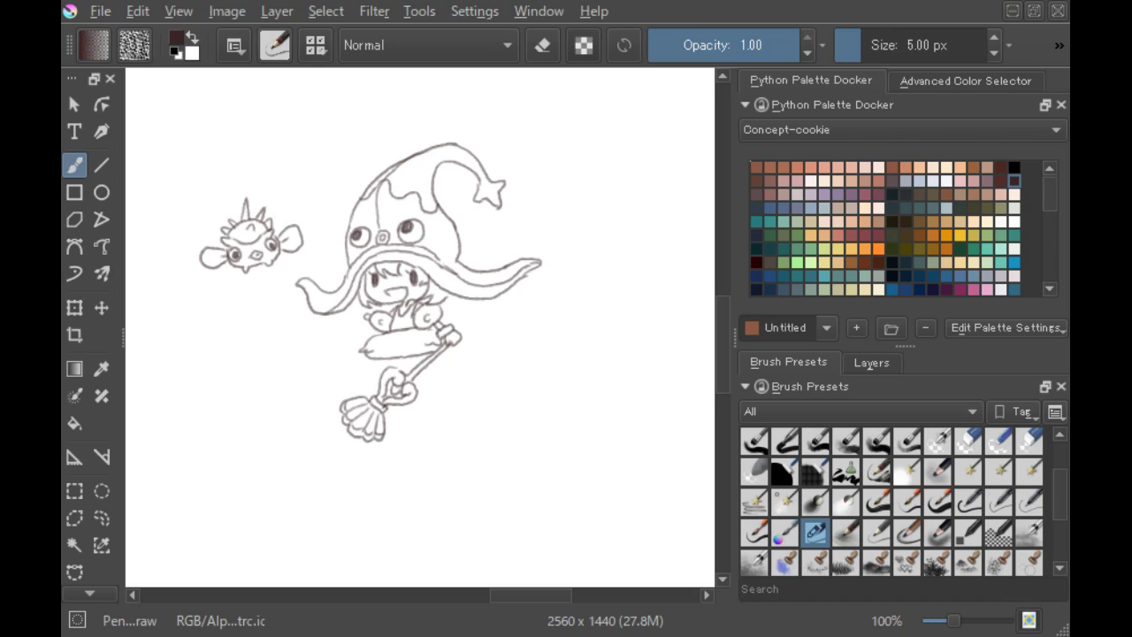
mouse_move(400, 166)
left_mouse_down()
mouse_move(402, 161)
mouse_move(432, 175)
mouse_move(405, 160)
mouse_move(440, 163)
mouse_move(416, 159)
mouse_move(470, 156)
left_mouse_up()
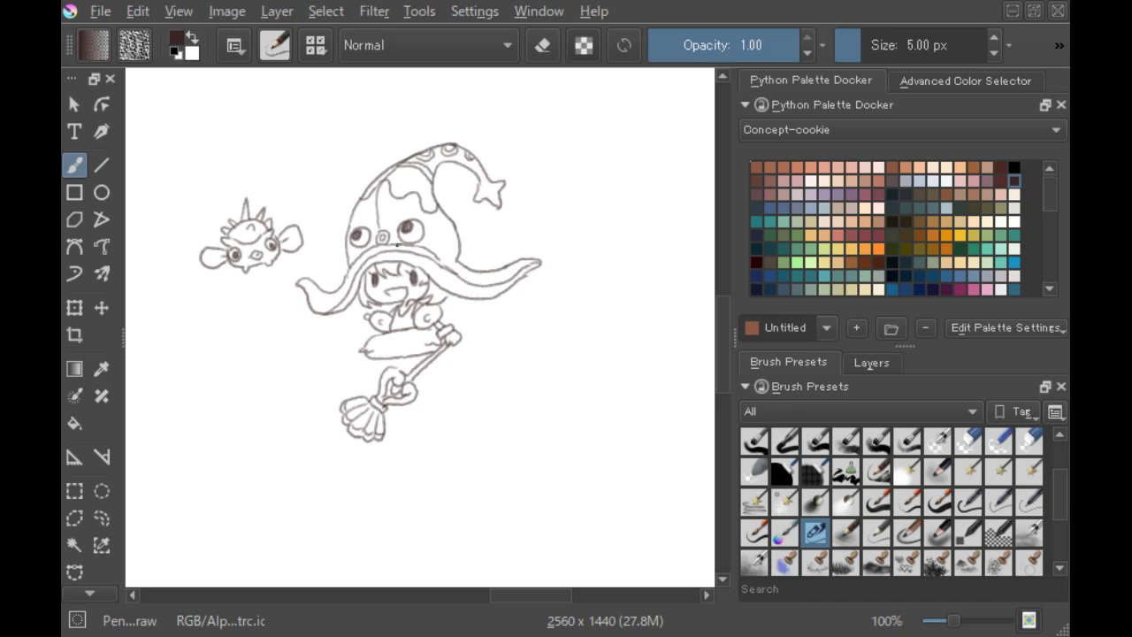
- Draw a second long curling tentacle below the hat's first one, on the fish creature's side
left_click_drag(358, 301, 282, 362)
key("ctrl+z")
mouse_move(358, 296)
left_mouse_down()
mouse_move(283, 372)
mouse_move(297, 380)
mouse_move(308, 351)
mouse_move(295, 375)
left_mouse_up()
mouse_move(364, 310)
left_mouse_down()
mouse_move(291, 361)
mouse_move(290, 375)
left_mouse_up()
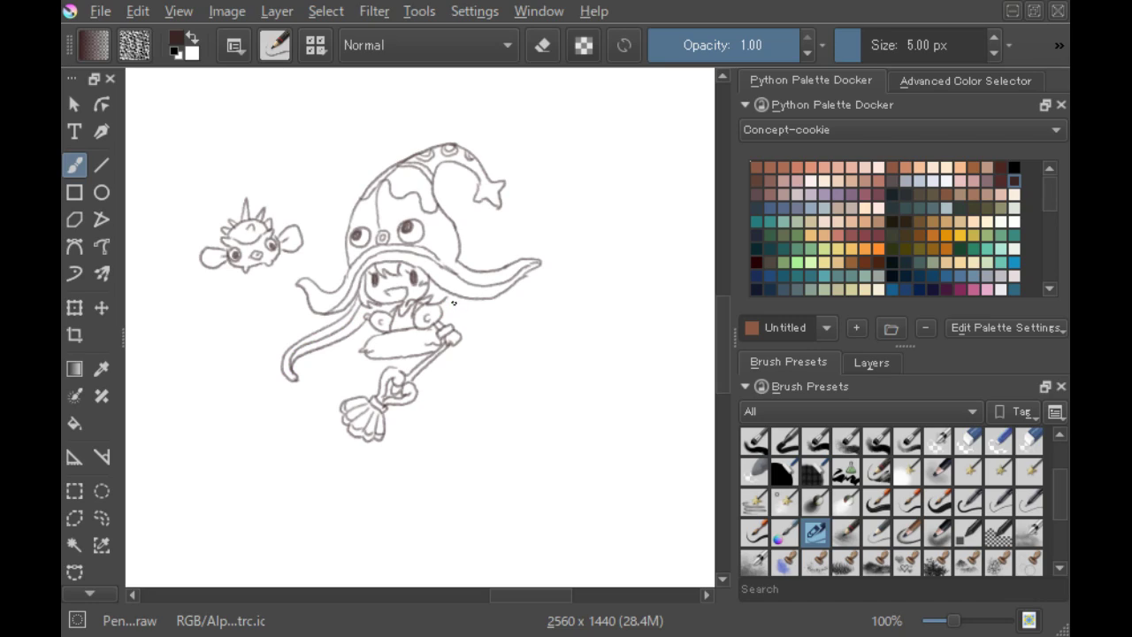
- Draw a matching second tentacle with an inner contour line on the staff hand's side
left_click_drag(489, 302, 533, 349)
mouse_move(447, 310)
left_mouse_down()
mouse_move(509, 324)
mouse_move(529, 342)
left_mouse_up()
key("ctrl+z")
left_click_drag(441, 311, 529, 347)
left_click_drag(456, 299, 512, 313)
key("ctrl+z")
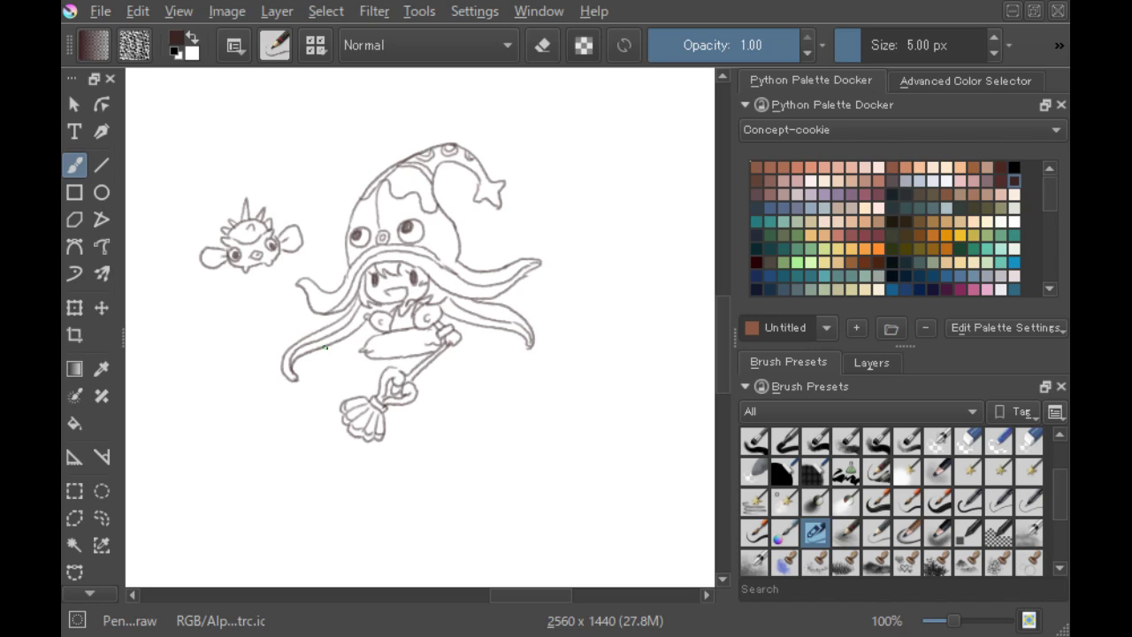
- Erase the lower edge of the second tentacle on the fish creature's side and redraw it
key("e")
mouse_move(321, 351)
left_mouse_down()
mouse_move(312, 350)
mouse_move(357, 327)
left_mouse_up()
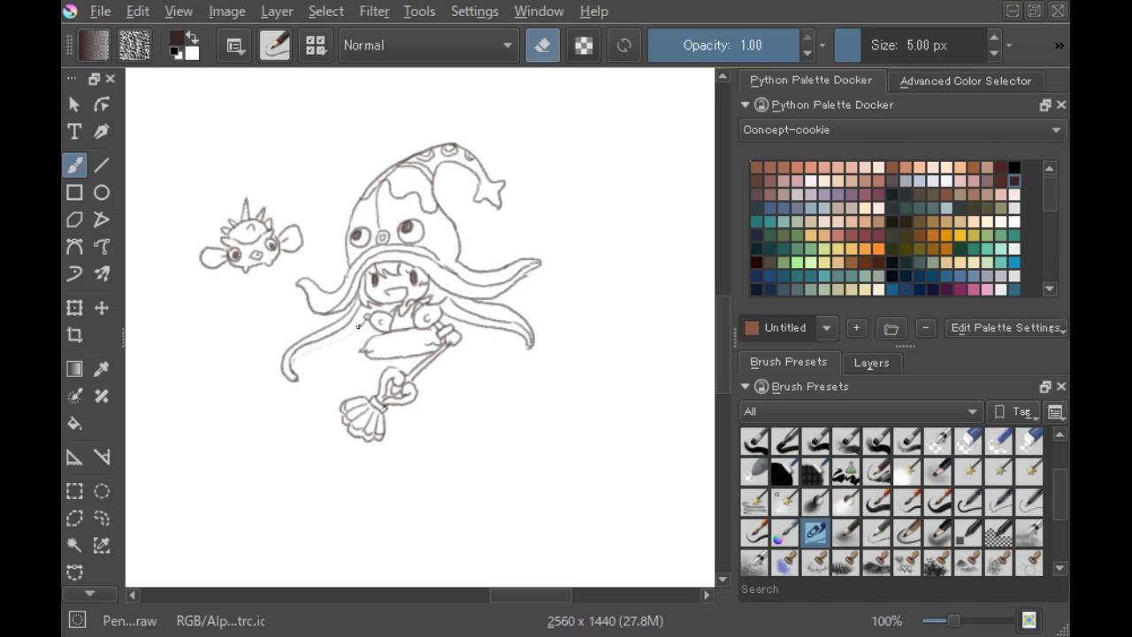
key("e")
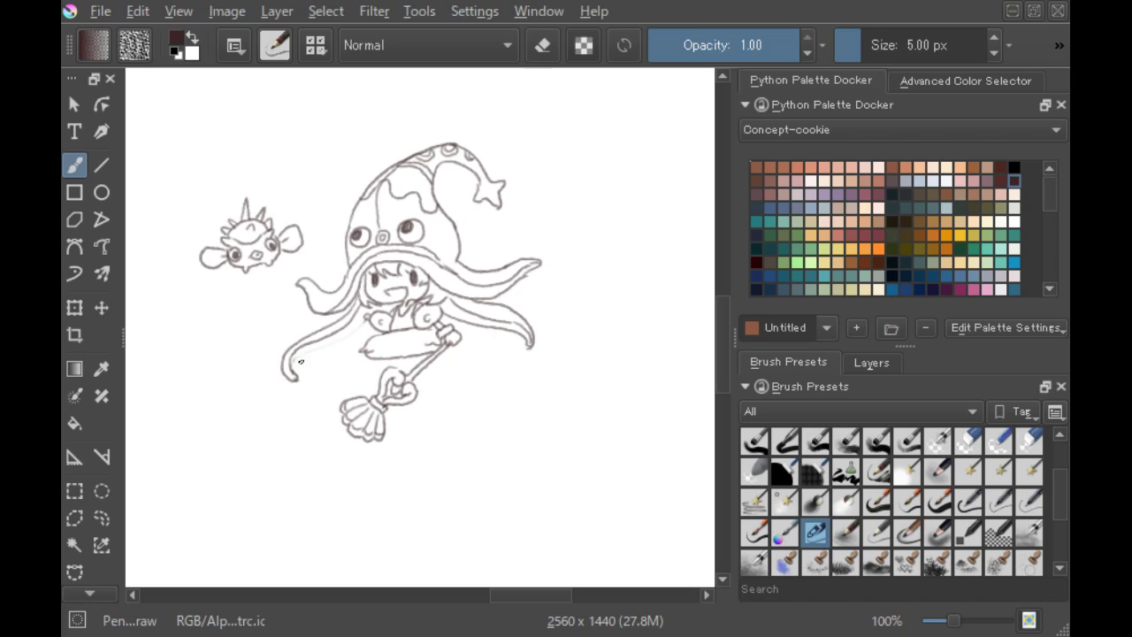
mouse_move(296, 379)
left_mouse_down()
mouse_move(354, 337)
mouse_move(361, 353)
mouse_move(368, 329)
left_mouse_up()
key("ctrl+z")
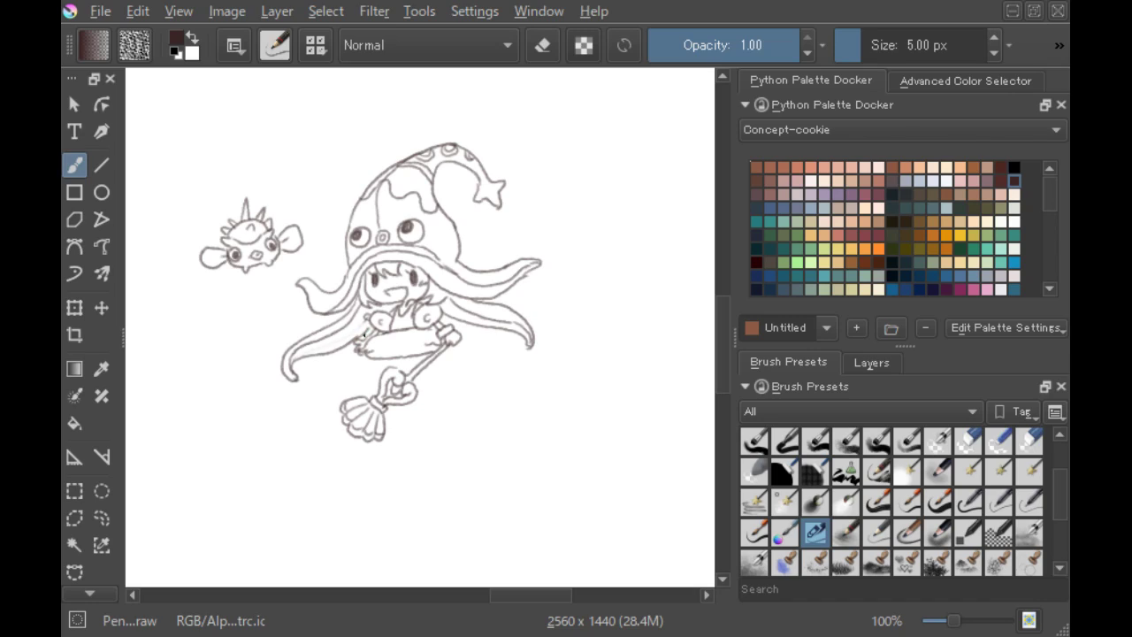
mouse_move(473, 327)
left_mouse_down()
mouse_move(521, 348)
mouse_move(521, 363)
mouse_move(494, 338)
mouse_move(543, 318)
mouse_move(536, 336)
left_mouse_up()
key("ctrl+z")
mouse_move(451, 355)
left_mouse_down()
mouse_move(515, 347)
mouse_move(527, 311)
mouse_move(522, 338)
mouse_move(493, 354)
mouse_move(452, 345)
mouse_move(460, 326)
mouse_move(513, 341)
left_mouse_up()
key("ctrl+z")
key("ctrl+z")
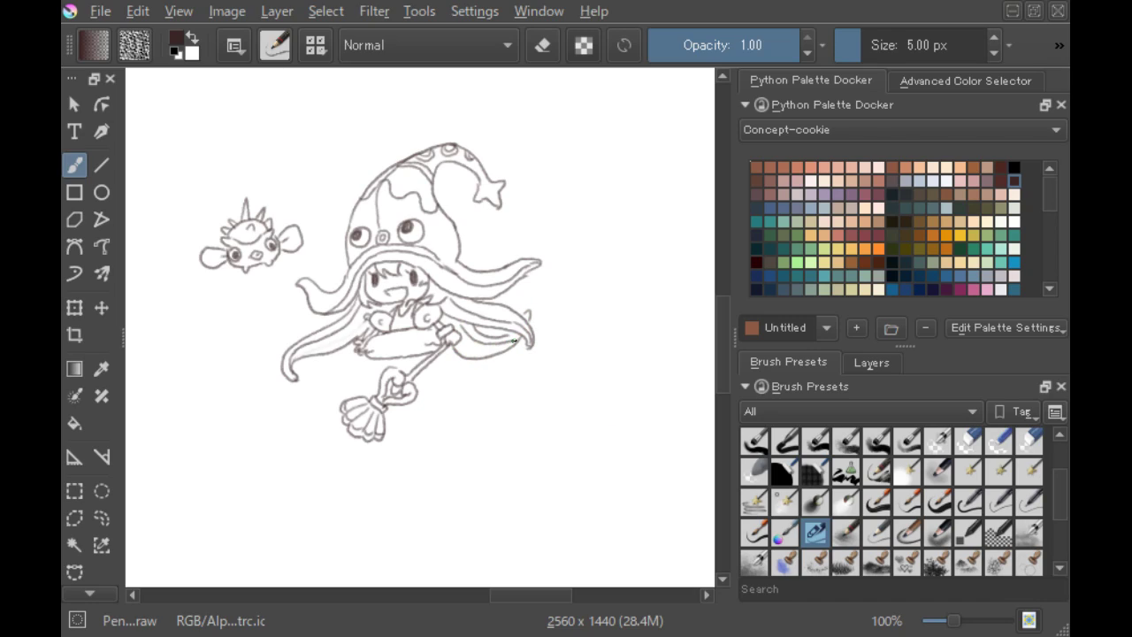
key("ctrl+z")
key("ctrl+z")
key("ctrl+z")
key("ctrl+z")
- Draw a short third tentacle on each side of the body and a bent leg below the skirt
left_click_drag(464, 320, 494, 360)
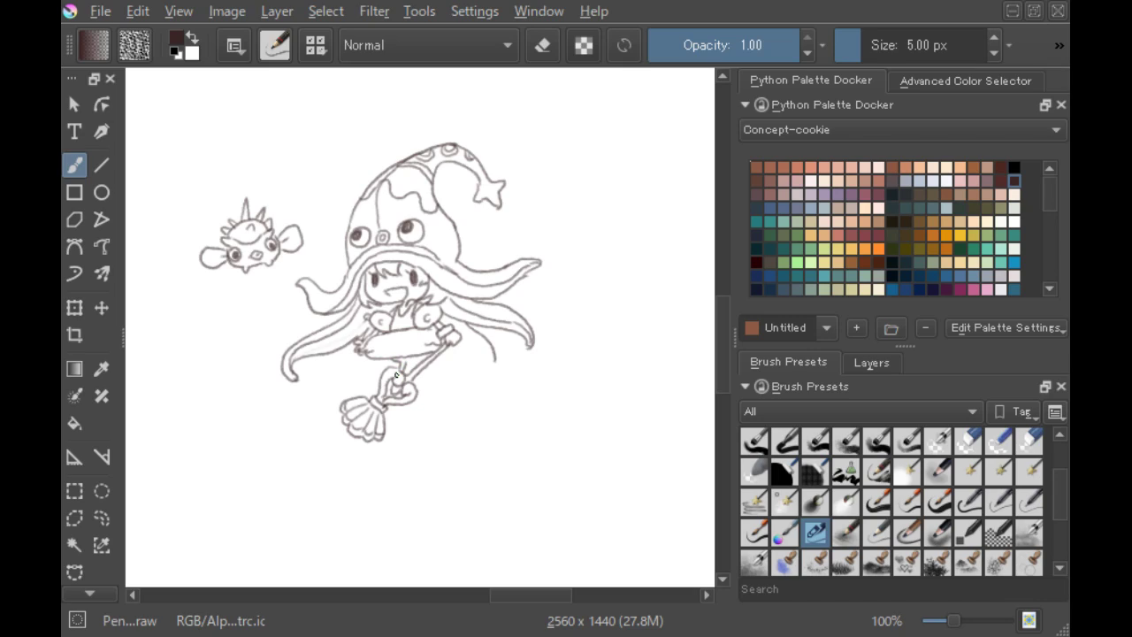
mouse_move(413, 360)
left_mouse_down()
mouse_move(448, 371)
mouse_move(437, 390)
mouse_move(453, 378)
left_mouse_up()
left_click_drag(494, 361, 486, 367)
left_click_drag(457, 324, 485, 357)
key("ctrl+z")
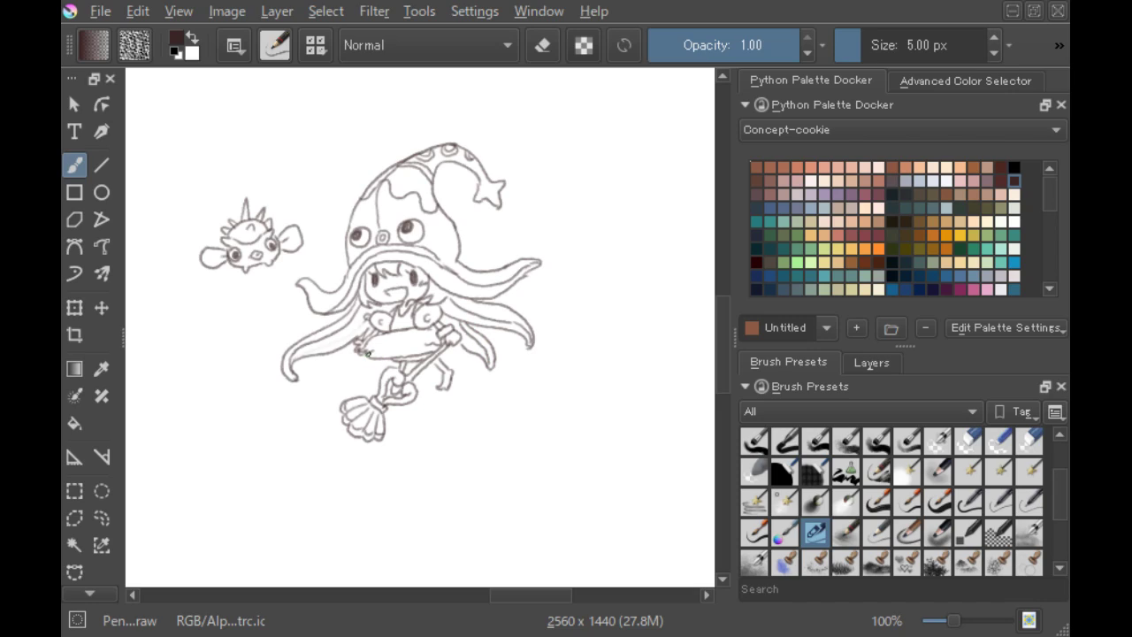
mouse_move(362, 355)
left_mouse_down()
mouse_move(341, 380)
mouse_move(384, 368)
mouse_move(356, 361)
mouse_move(334, 375)
mouse_move(376, 361)
mouse_move(347, 378)
left_mouse_up()
key("ctrl+z")
- Add a new paint layer directly above Layer 1 and beneath the line art
left_click(867, 363)
left_click(834, 523)
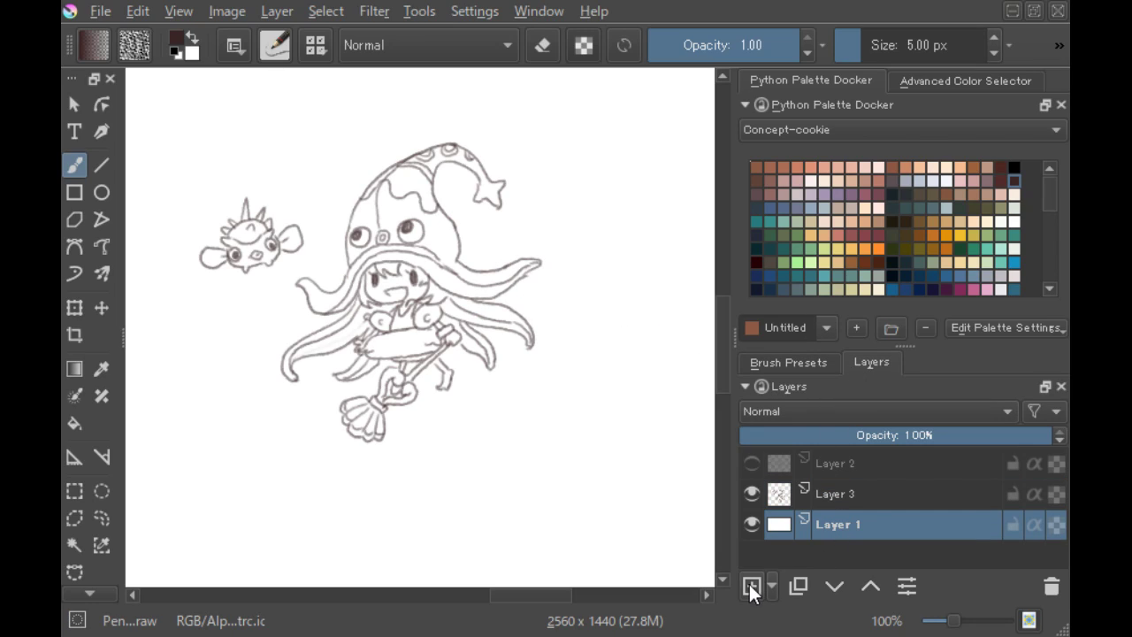
left_click(750, 586)
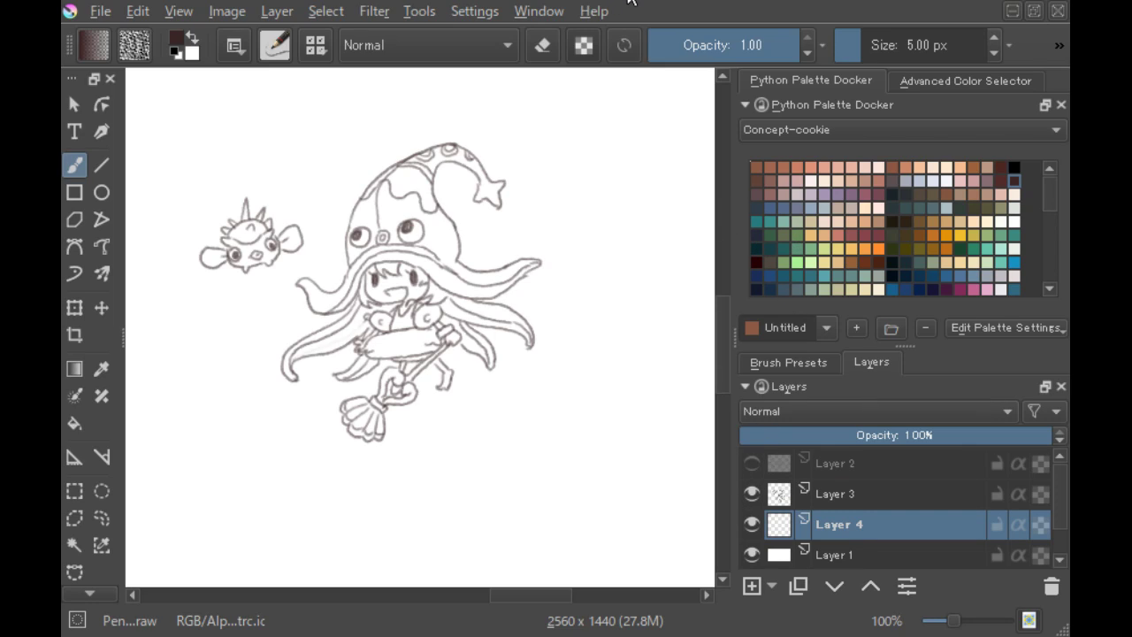
- Pick a red-orange palette color and hatch the hat's lower crown and the upper tentacle on the staff hand's side
left_click_drag(1046, 194, 1049, 223)
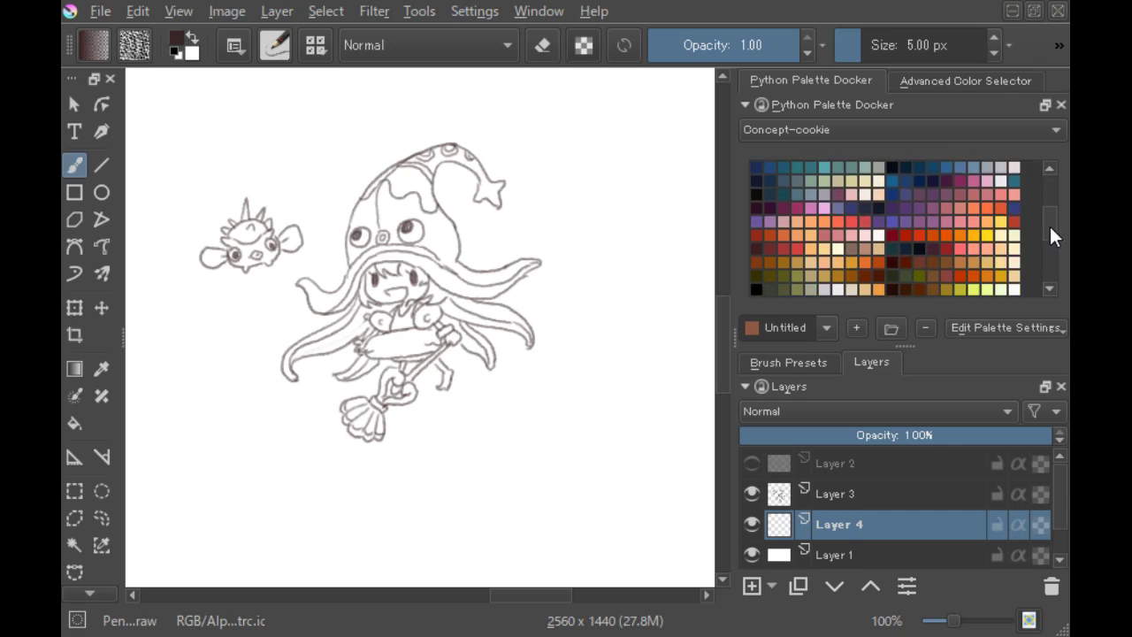
left_click(915, 220)
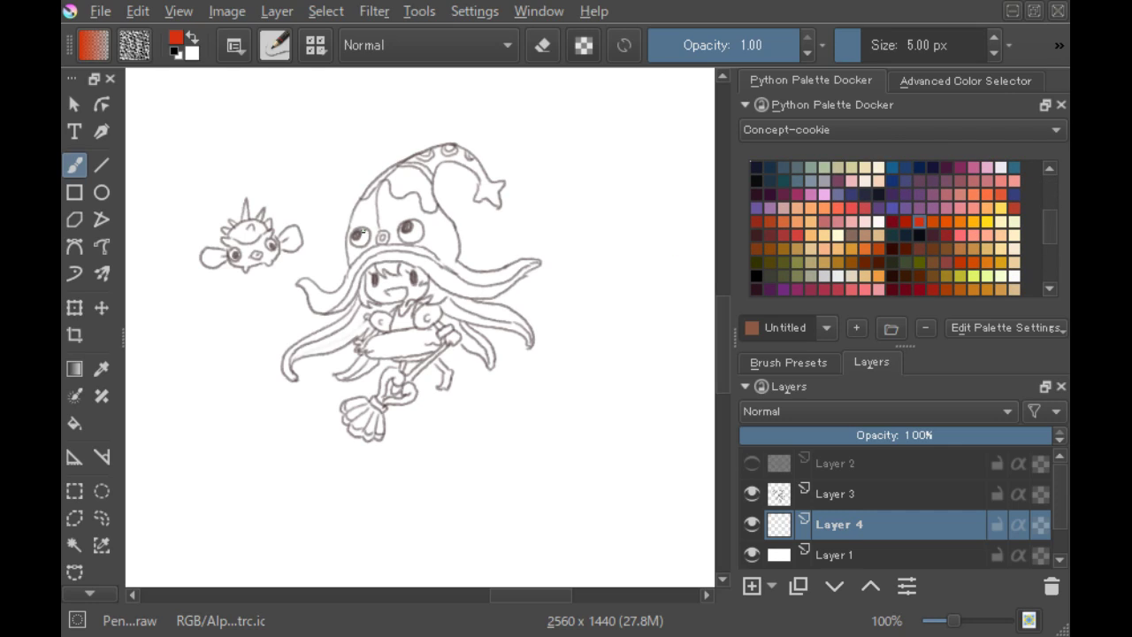
mouse_move(364, 205)
left_mouse_down()
mouse_move(350, 227)
mouse_move(375, 227)
mouse_move(346, 244)
mouse_move(352, 259)
mouse_move(367, 234)
left_mouse_up()
mouse_move(371, 189)
left_mouse_down()
mouse_move(361, 212)
mouse_move(371, 223)
mouse_move(381, 189)
mouse_move(396, 240)
left_mouse_up()
mouse_move(406, 198)
left_mouse_down()
mouse_move(422, 229)
mouse_move(462, 257)
mouse_move(462, 272)
mouse_move(525, 265)
mouse_move(508, 272)
left_mouse_up()
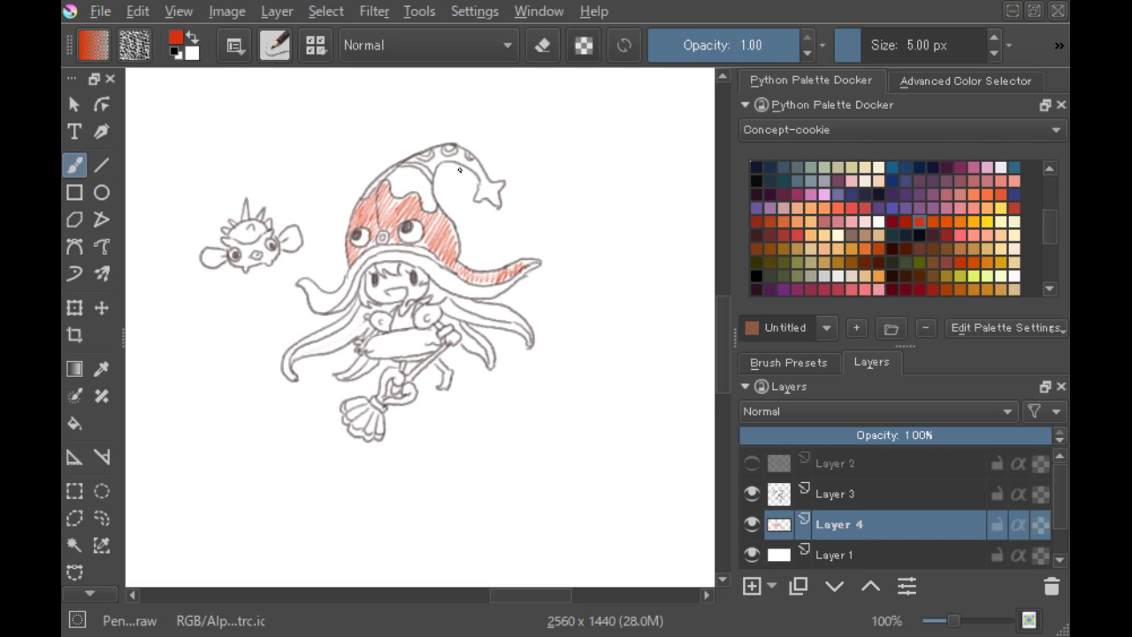
- Hatch the brim, the outer faces of the remaining tentacles and the girl's clothing in the same red-orange
mouse_move(455, 297)
left_mouse_down()
mouse_move(491, 302)
mouse_move(522, 323)
mouse_move(479, 310)
mouse_move(498, 309)
mouse_move(462, 328)
mouse_move(477, 361)
left_mouse_up()
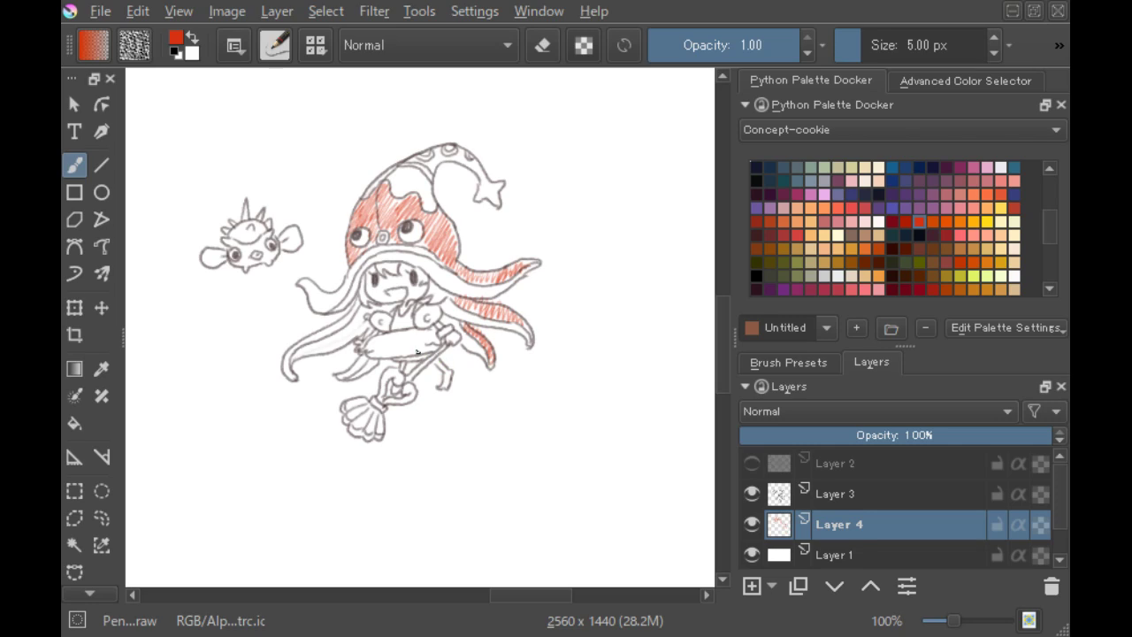
mouse_move(301, 281)
left_mouse_down()
mouse_move(318, 309)
mouse_move(366, 257)
mouse_move(400, 244)
left_mouse_up()
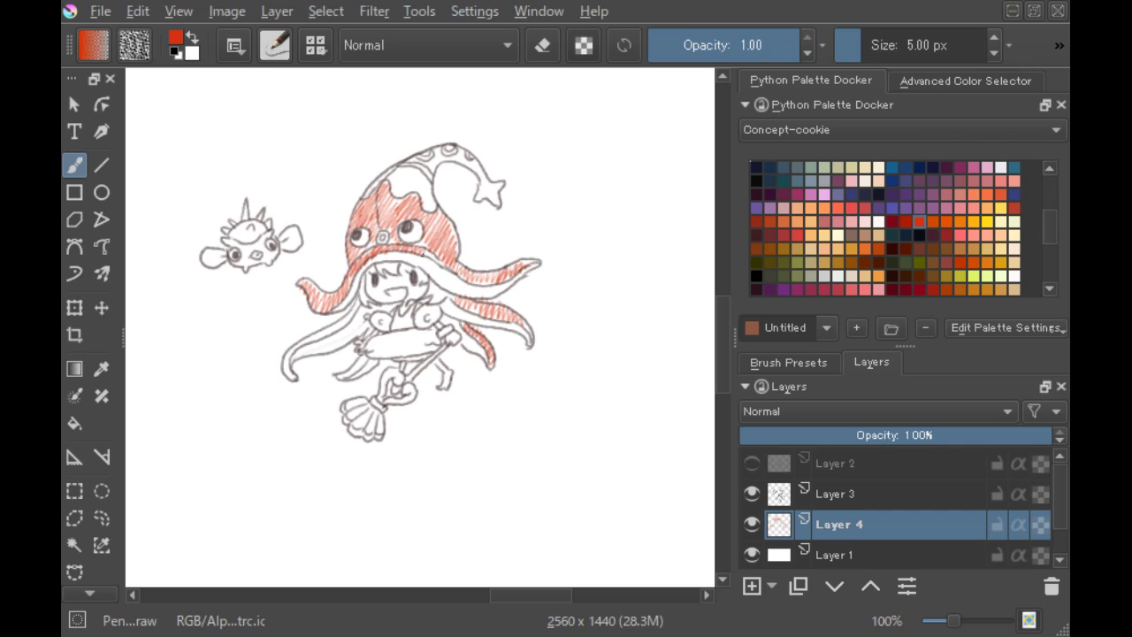
mouse_move(310, 281)
left_mouse_down()
mouse_move(316, 309)
mouse_move(326, 300)
left_mouse_up()
mouse_move(284, 359)
left_mouse_down()
mouse_move(295, 378)
mouse_move(290, 346)
mouse_move(362, 298)
left_mouse_up()
mouse_move(336, 372)
left_mouse_down()
mouse_move(343, 381)
mouse_move(364, 358)
left_mouse_up()
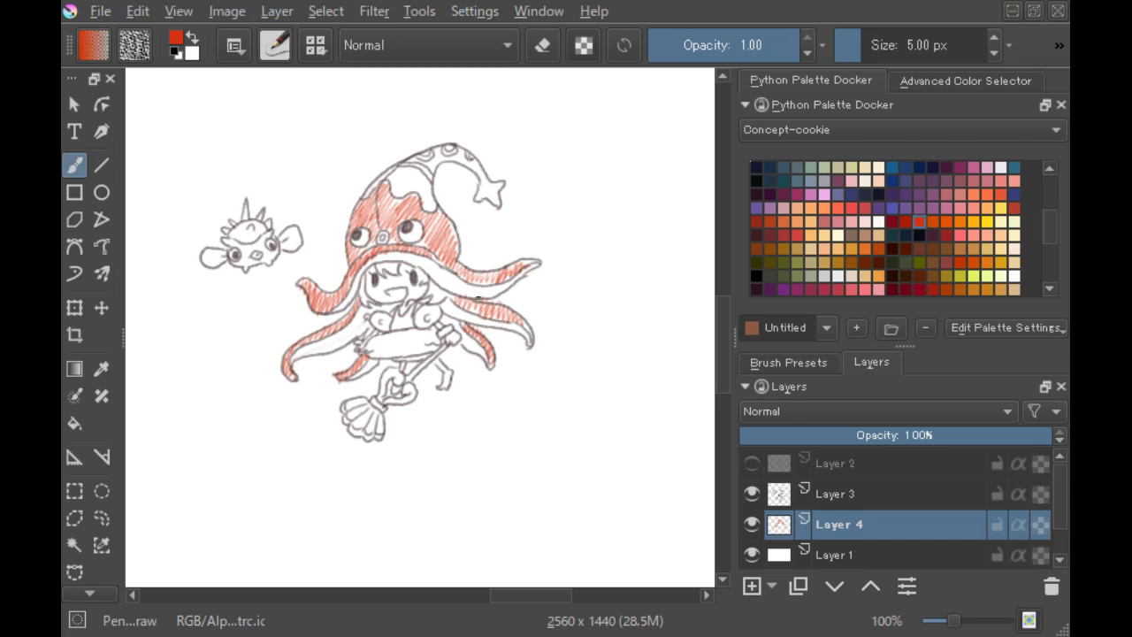
left_click_drag(395, 316, 412, 322)
left_click_drag(408, 361, 426, 354)
- Color the staff's scallop shell magenta-pink and its heart-shaped ring light blue
left_click(974, 167)
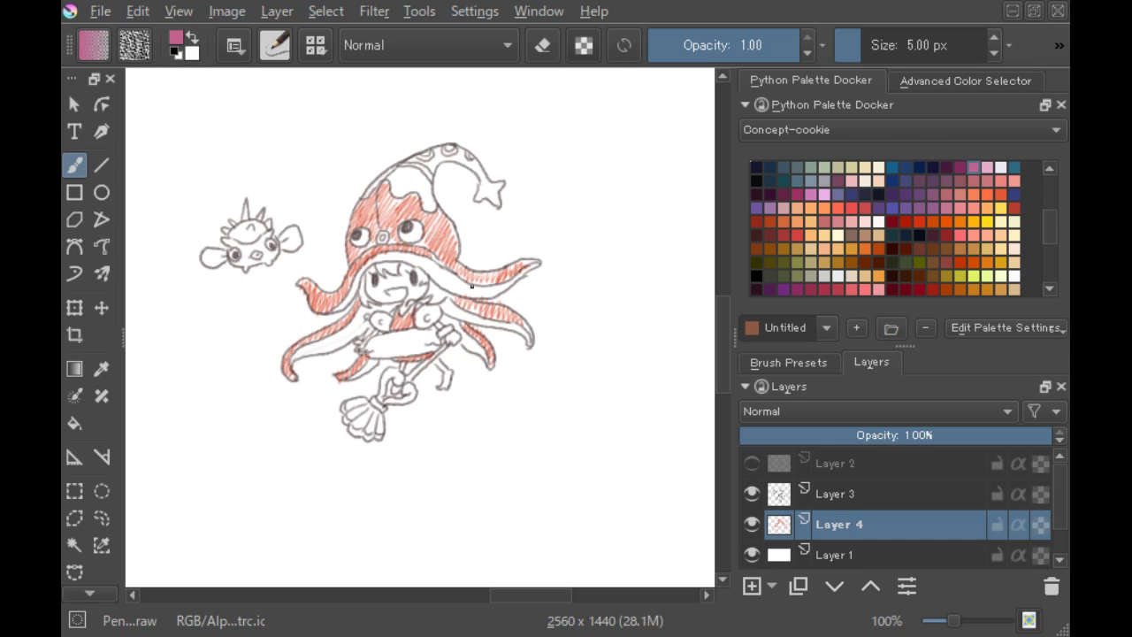
left_click_drag(347, 407, 382, 424)
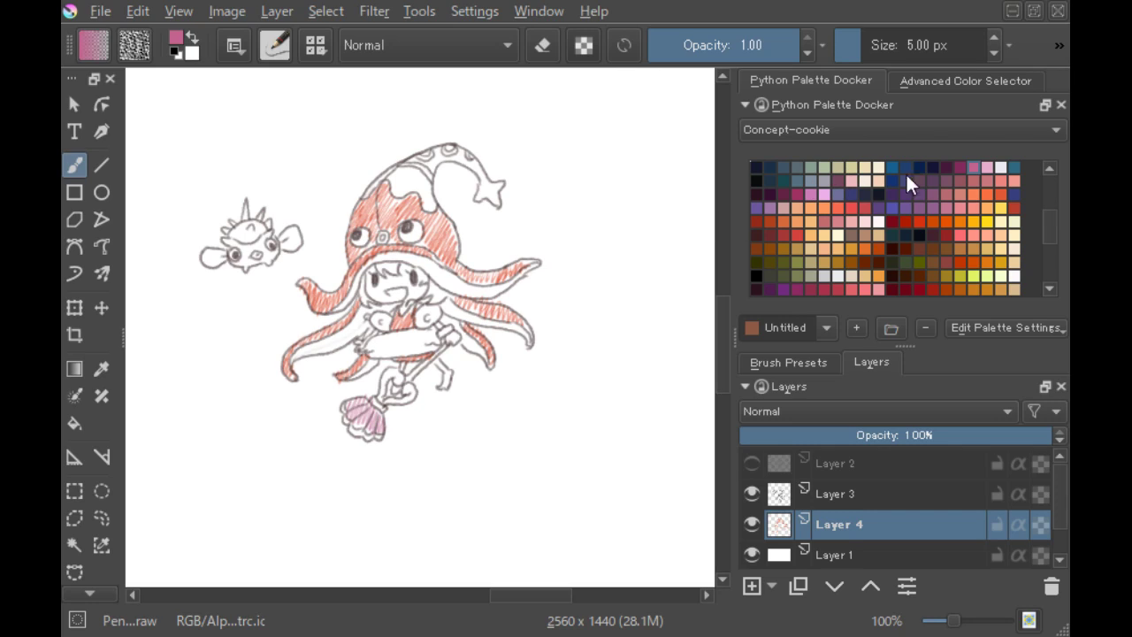
scroll(1049, 239, "down", 3)
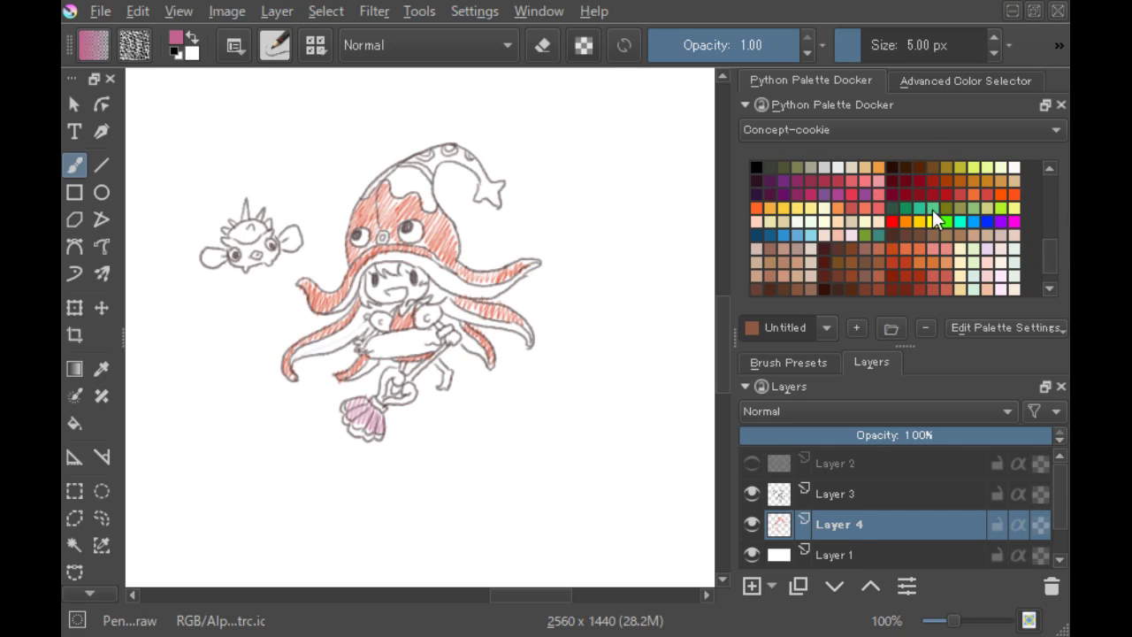
left_click(933, 209)
left_click(810, 234)
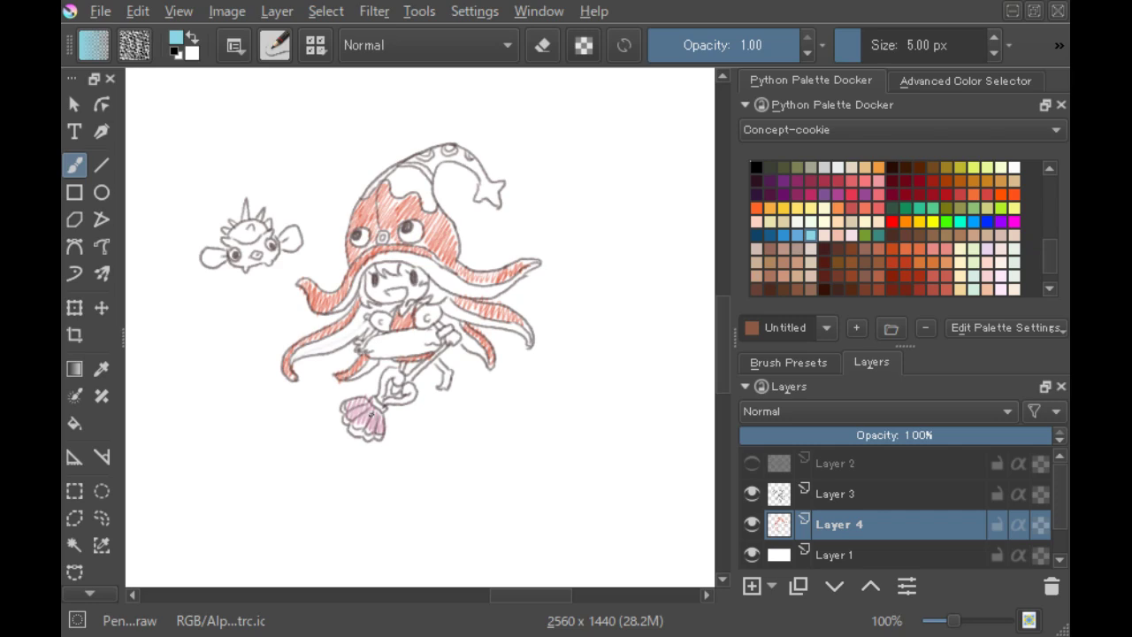
mouse_move(383, 371)
left_mouse_down()
mouse_move(398, 373)
mouse_move(382, 391)
mouse_move(392, 404)
mouse_move(416, 394)
left_mouse_up()
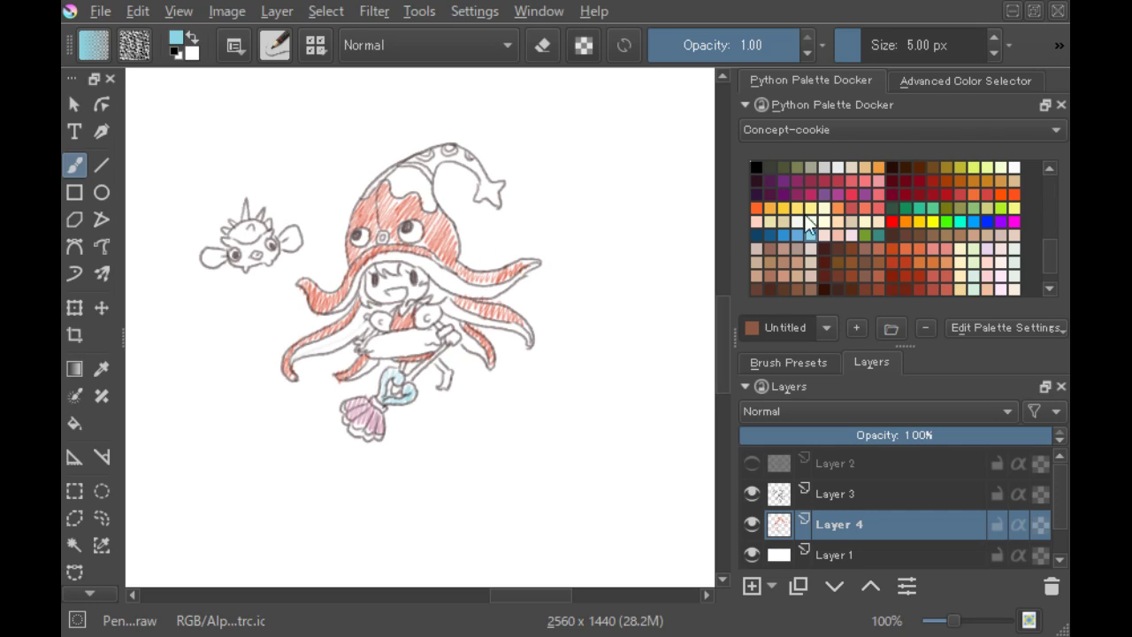
- Pick a light pink and hatch the undersides of the hat's tentacles
scroll(1052, 255, "up", 1)
left_click(851, 234)
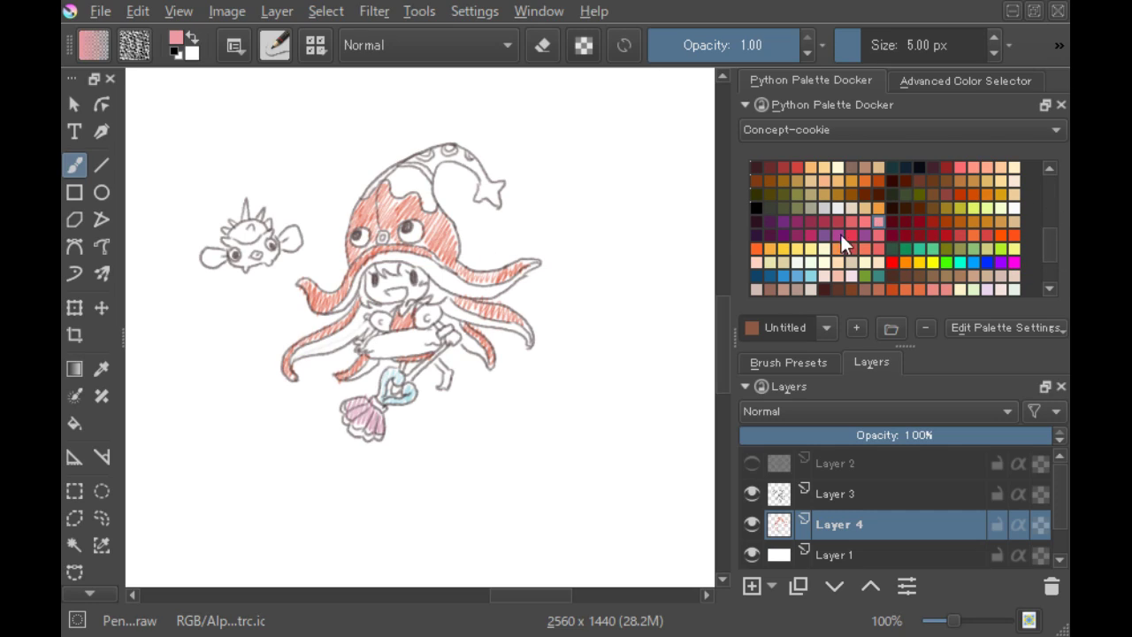
mouse_move(298, 353)
left_mouse_down()
mouse_move(340, 337)
mouse_move(363, 308)
mouse_move(361, 332)
left_mouse_up()
mouse_move(447, 292)
left_mouse_down()
mouse_move(447, 317)
mouse_move(513, 326)
mouse_move(487, 329)
left_mouse_up()
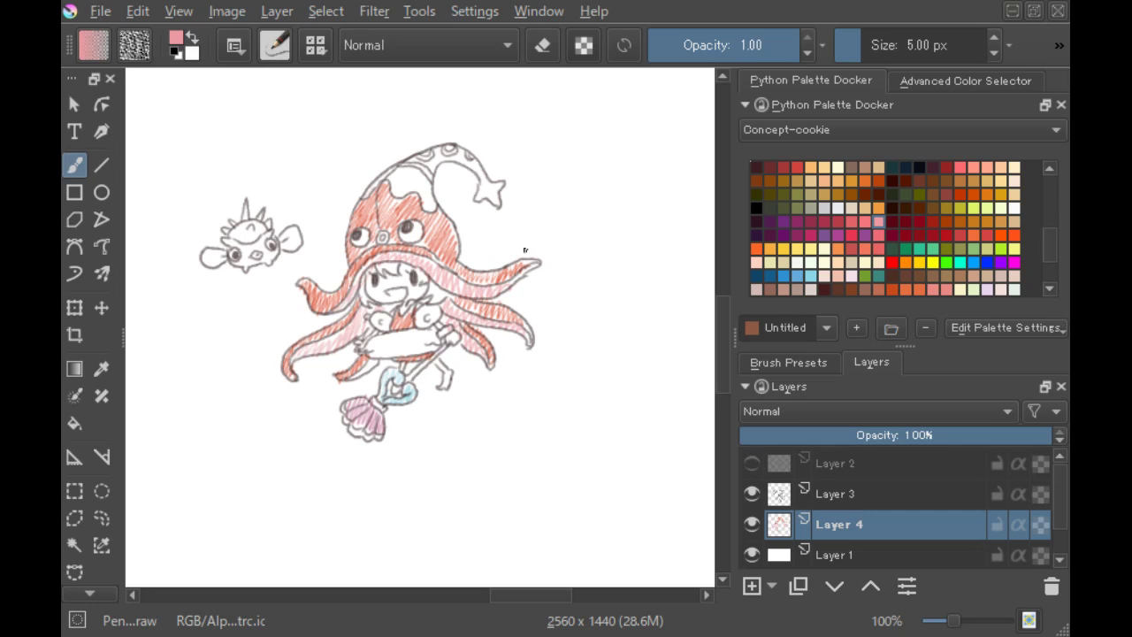
- Color the hat's drip-edged upper part and star tip orange, and its round spots green
left_click(1000, 180)
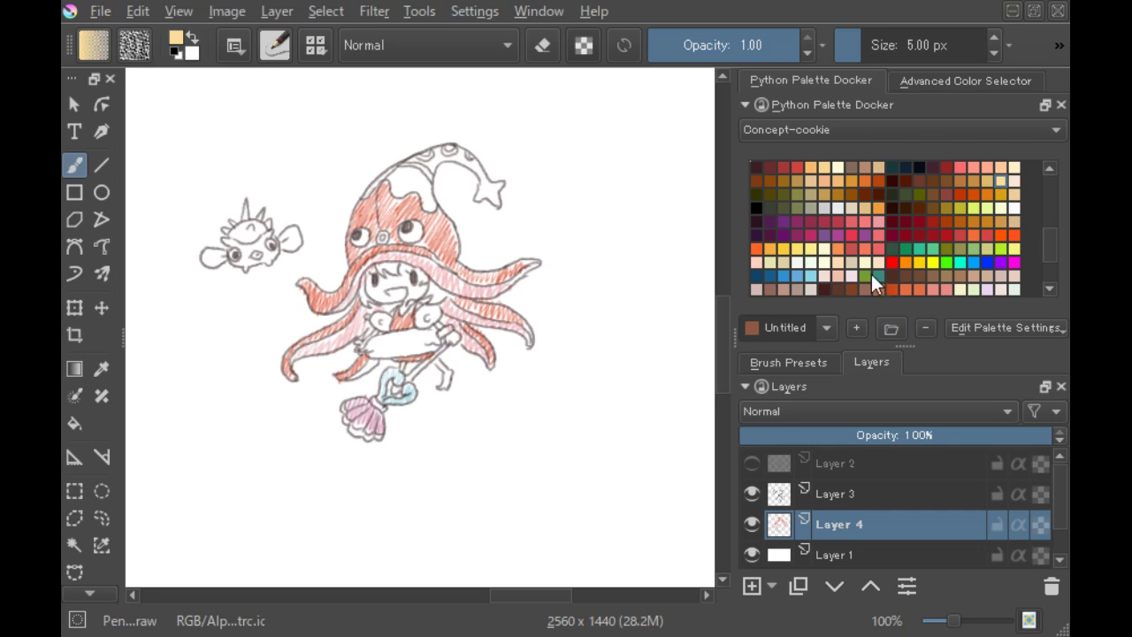
left_click(771, 250)
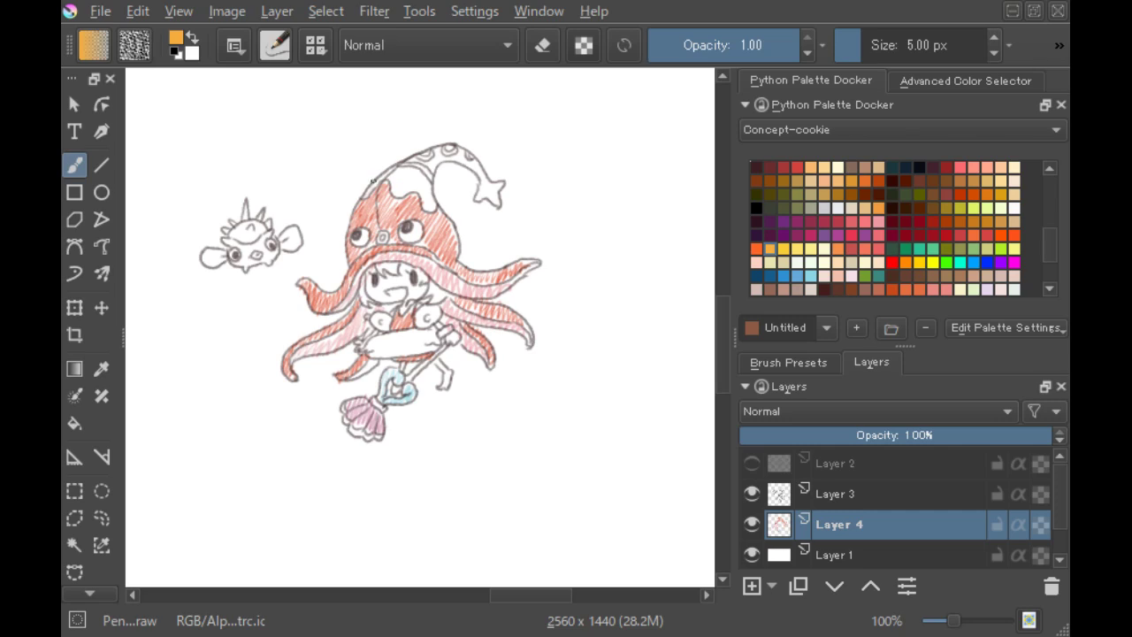
mouse_move(373, 182)
left_mouse_down()
mouse_move(428, 189)
mouse_move(433, 208)
left_mouse_up()
mouse_move(403, 157)
left_mouse_down()
mouse_move(460, 150)
mouse_move(489, 194)
mouse_move(501, 192)
mouse_move(497, 206)
left_mouse_up()
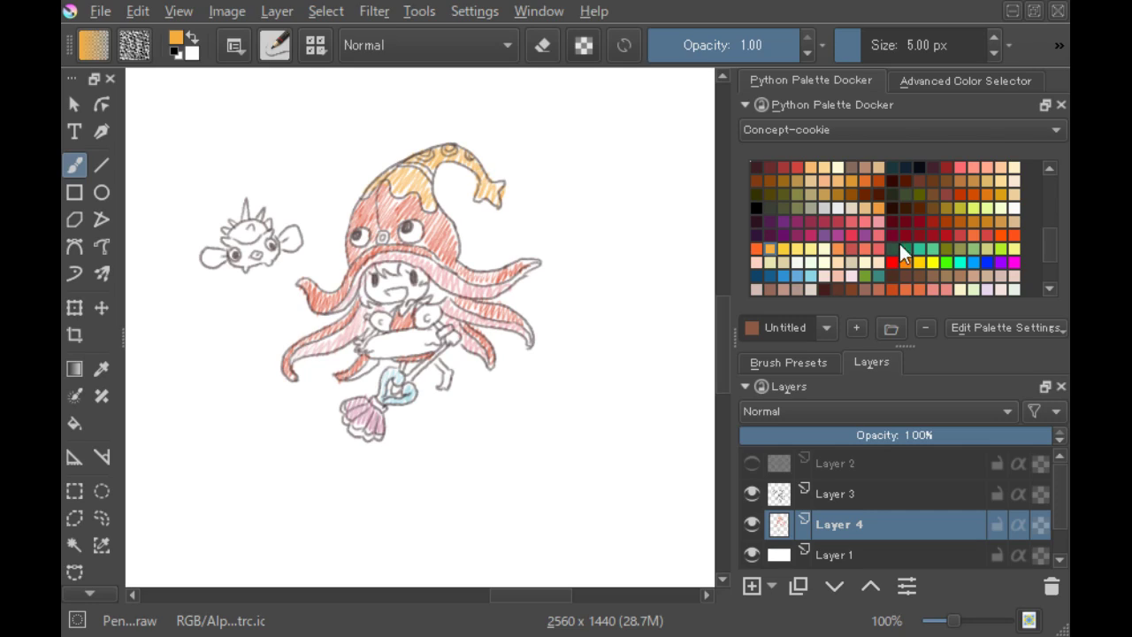
left_click(932, 248)
mouse_move(419, 159)
left_mouse_down()
mouse_move(458, 148)
mouse_move(477, 157)
left_mouse_up()
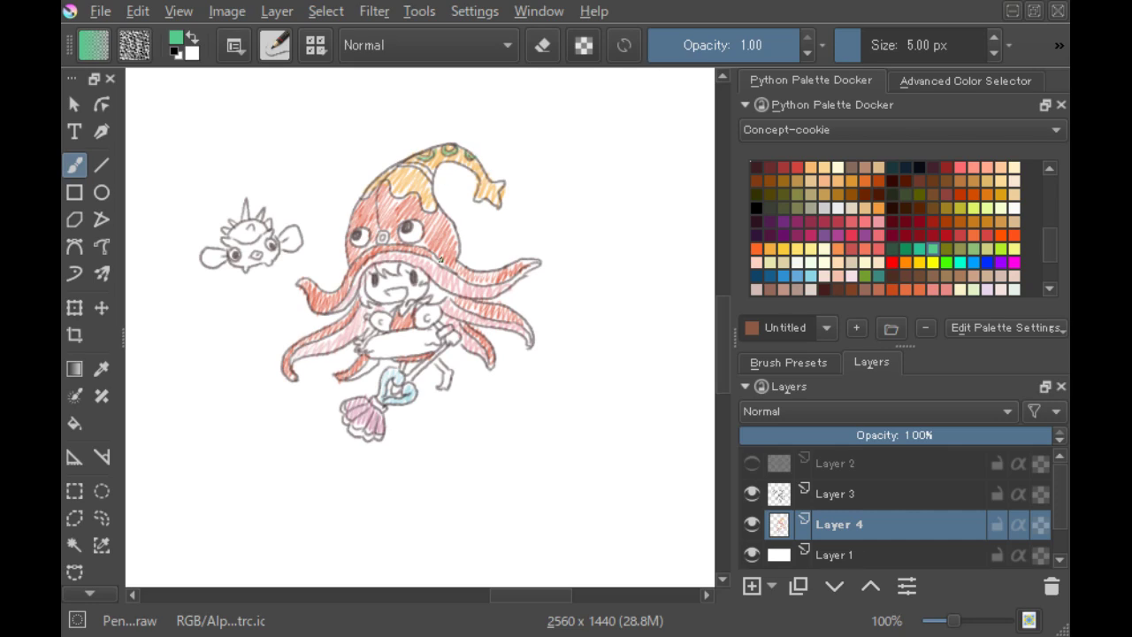
- Hatch the girl's hair blue and her puffed sleeves yellow-orange
left_click(978, 262)
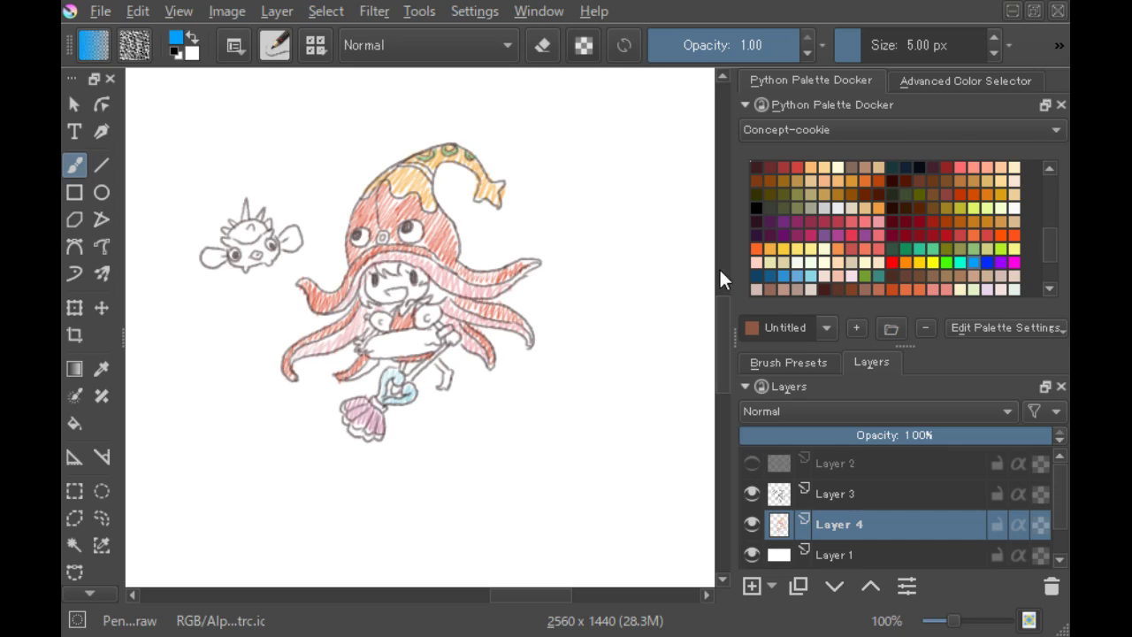
left_click_drag(356, 281, 368, 305)
left_click_drag(382, 263, 446, 297)
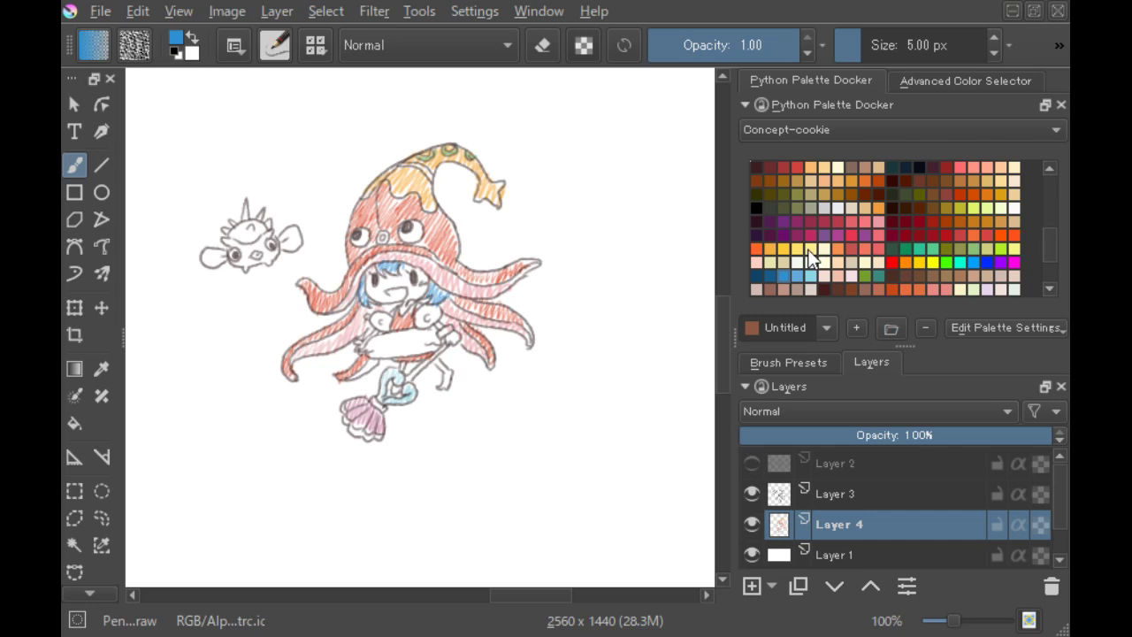
left_click(770, 248)
mouse_move(368, 317)
left_mouse_down()
mouse_move(395, 327)
mouse_move(432, 306)
mouse_move(438, 318)
left_mouse_up()
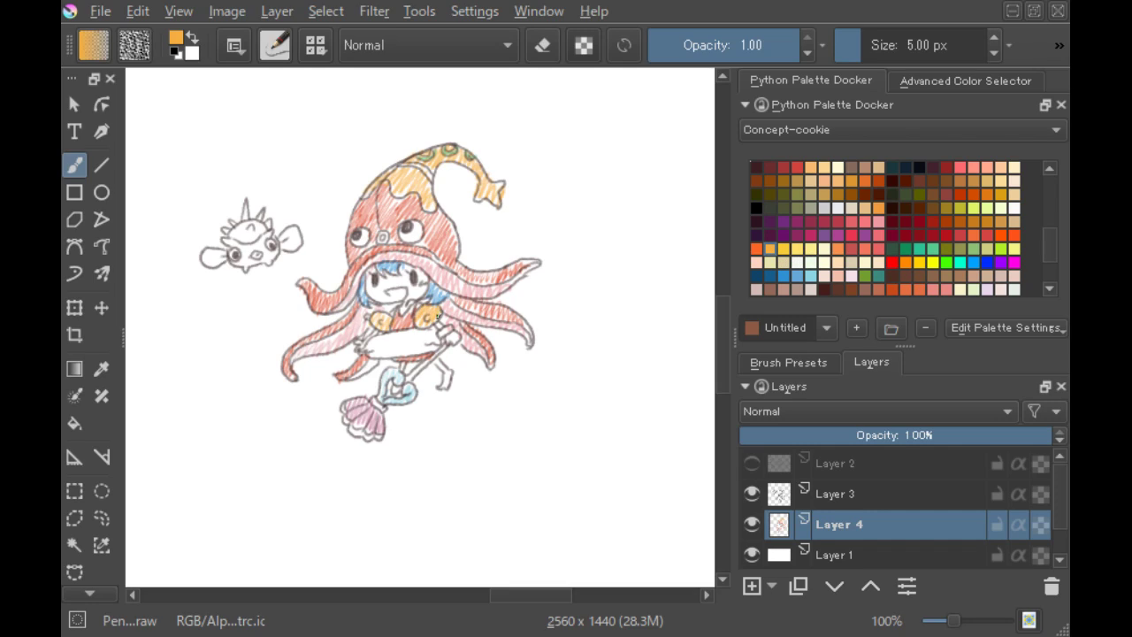
- Color the fish companion's face and side fins yellow-orange and its spiky top dark reddish-orange
mouse_move(203, 251)
left_mouse_down()
mouse_move(217, 267)
mouse_move(240, 245)
mouse_move(248, 262)
mouse_move(273, 256)
mouse_move(269, 236)
mouse_move(295, 231)
mouse_move(297, 245)
left_mouse_up()
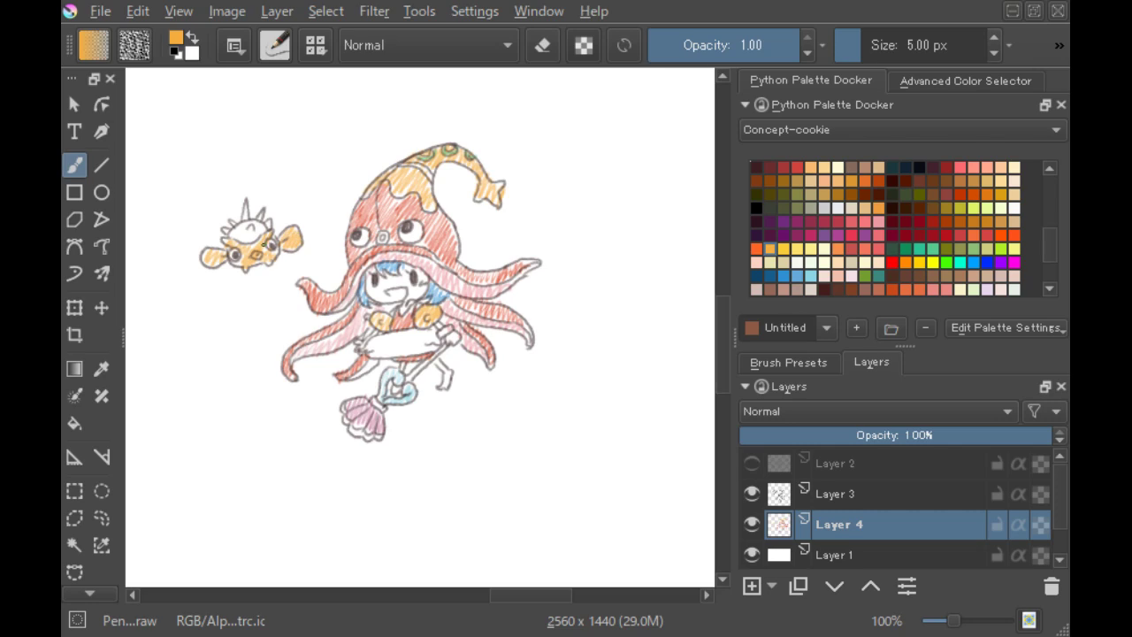
left_click(874, 181)
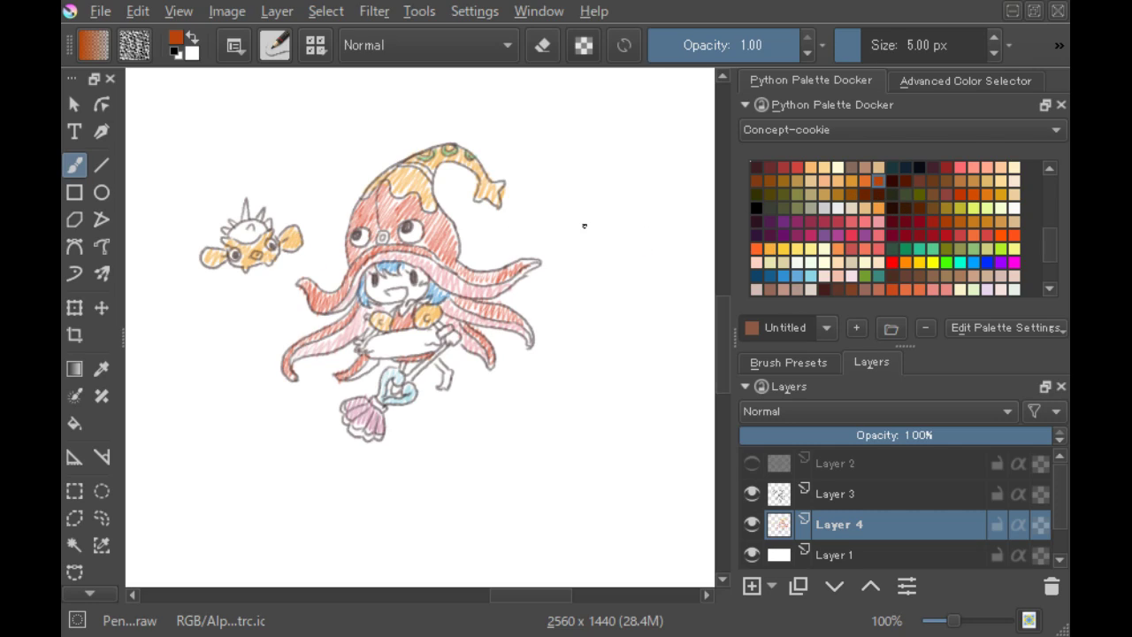
mouse_move(228, 235)
left_mouse_down()
mouse_move(269, 224)
mouse_move(248, 223)
left_mouse_up()
left_click(864, 182)
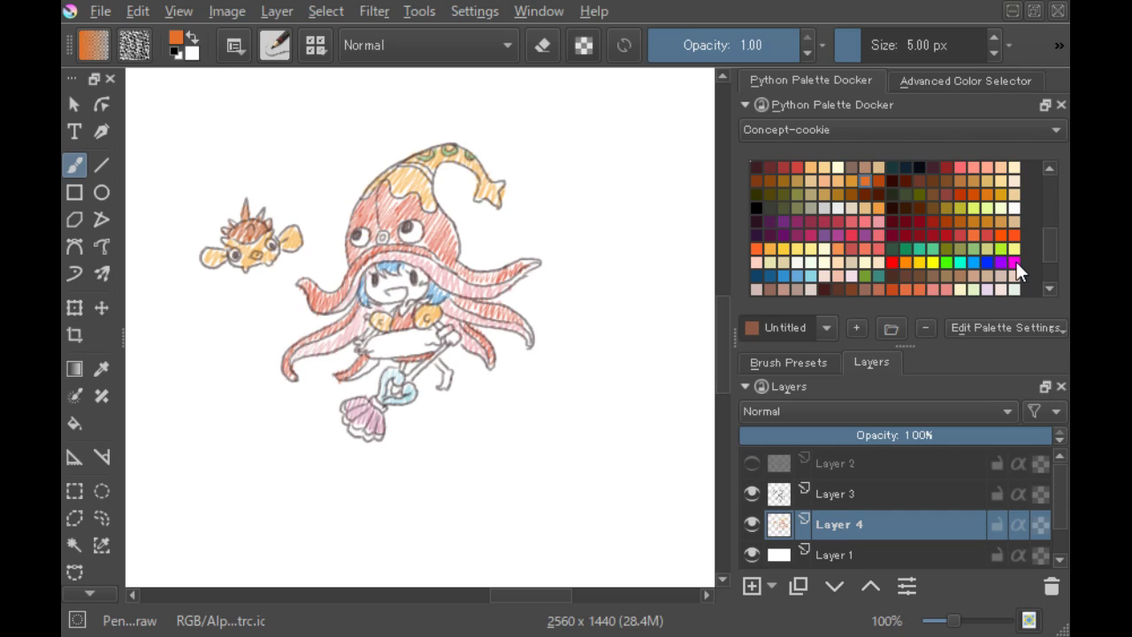
- Hatch the wide oval piece at the girl's waist magenta-pink and color the staff's shaft gray-blue
left_click(1012, 234)
left_click_drag(1051, 240, 899, 209)
left_click(801, 210)
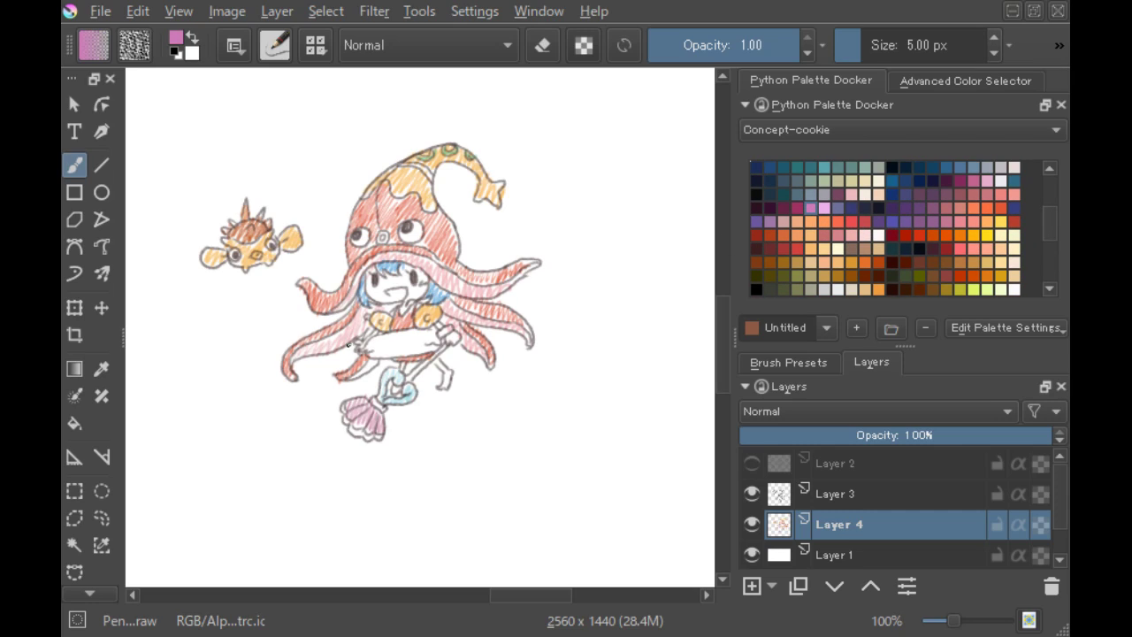
mouse_move(358, 345)
left_mouse_down()
mouse_move(412, 332)
mouse_move(372, 352)
mouse_move(415, 333)
mouse_move(440, 342)
left_mouse_up()
left_click(977, 181)
left_click(988, 168)
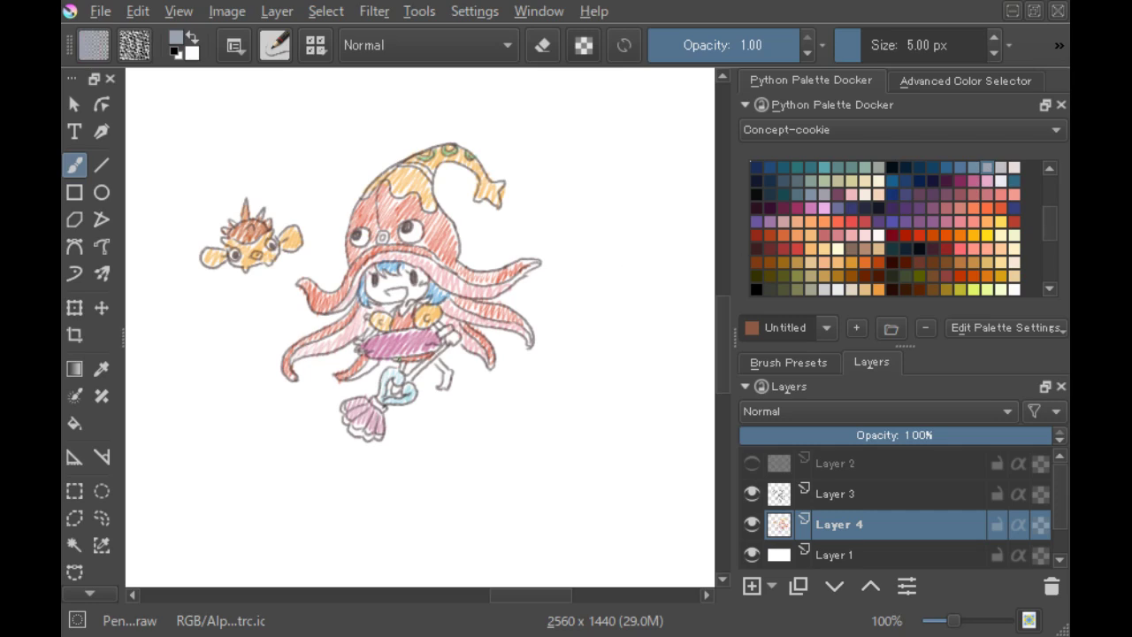
left_click_drag(410, 378, 449, 343)
- Color the girl's mouth and cheek light red and handwrite a signature in the same red beside her feet
left_click(851, 221)
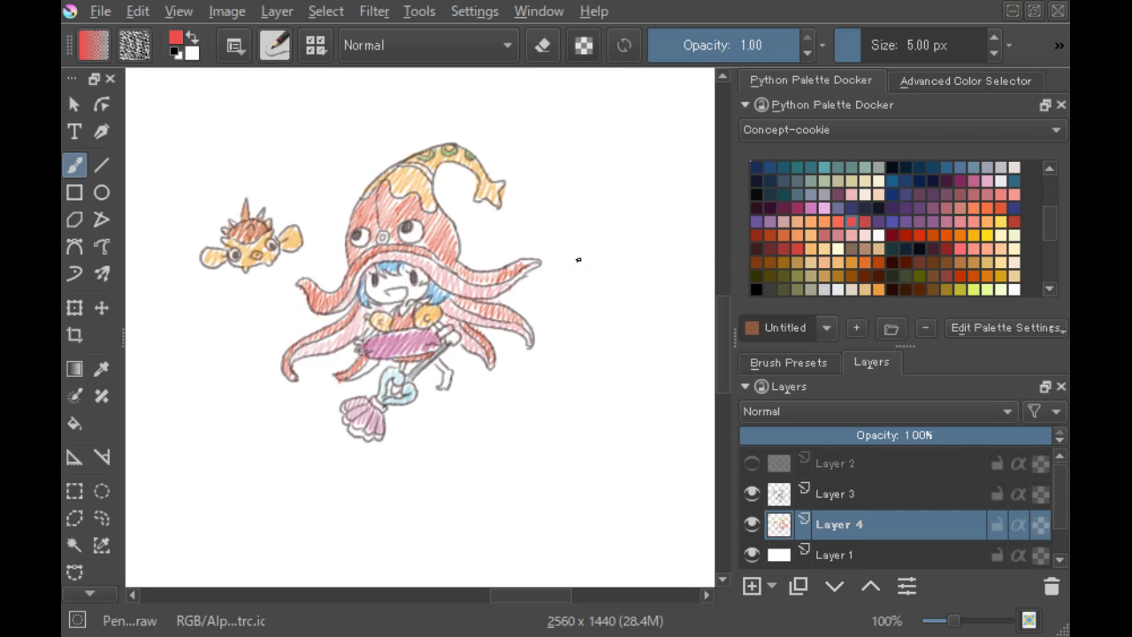
left_click_drag(393, 293, 428, 291)
mouse_move(462, 390)
left_mouse_down()
mouse_move(465, 405)
mouse_move(490, 396)
mouse_move(486, 407)
left_mouse_up()
key("ctrl")
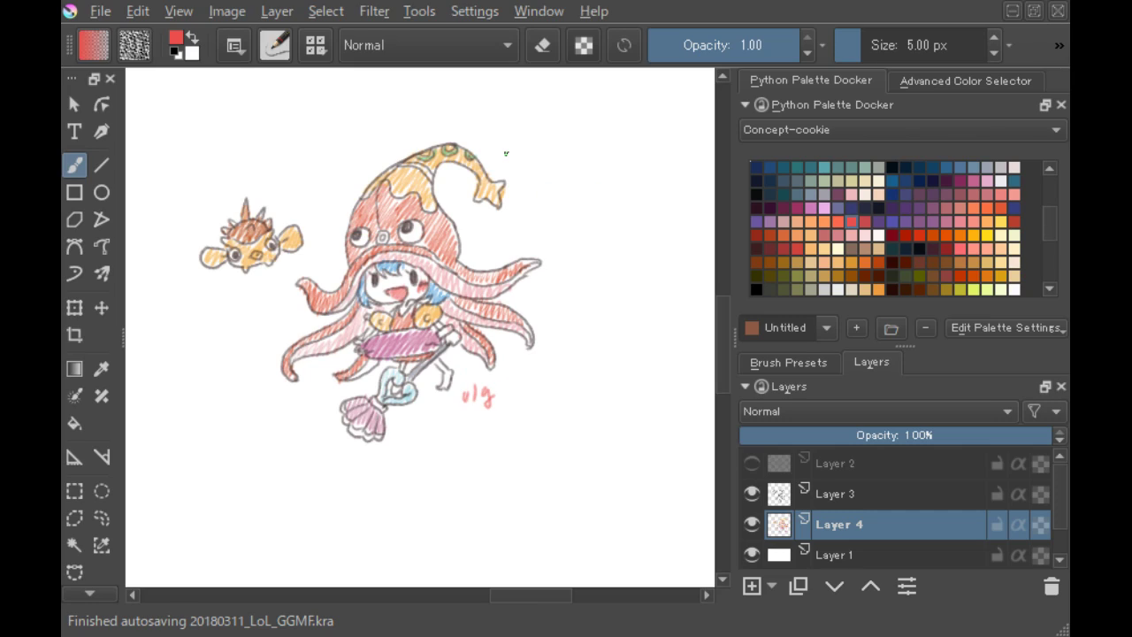